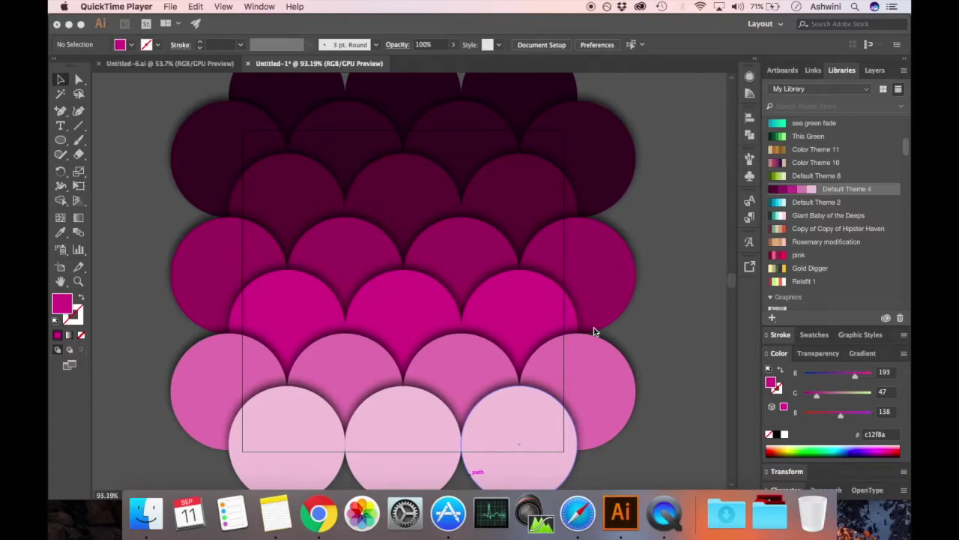
Create a new 5 × 5 inch CMYK document and fit its artboard in the window.
click(593, 330)
click(153, 6)
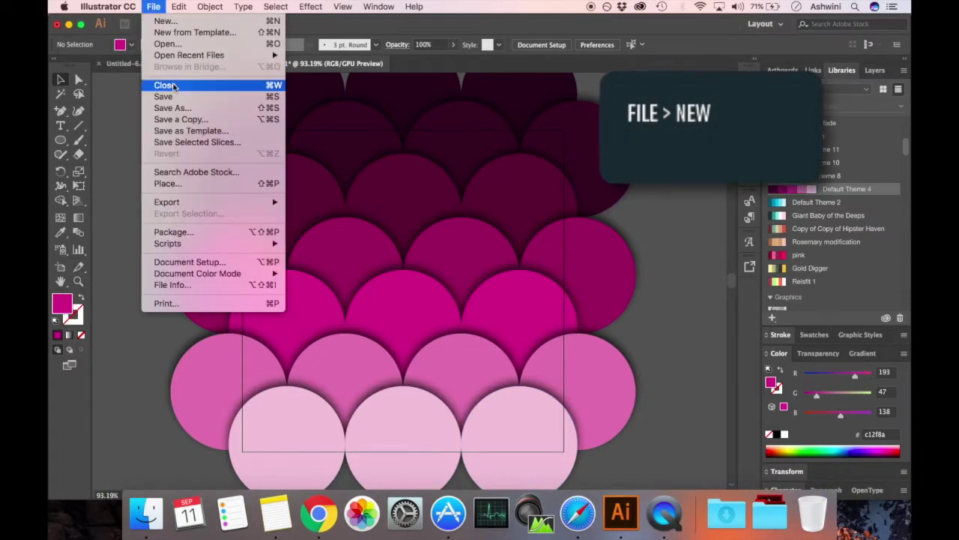
click(165, 21)
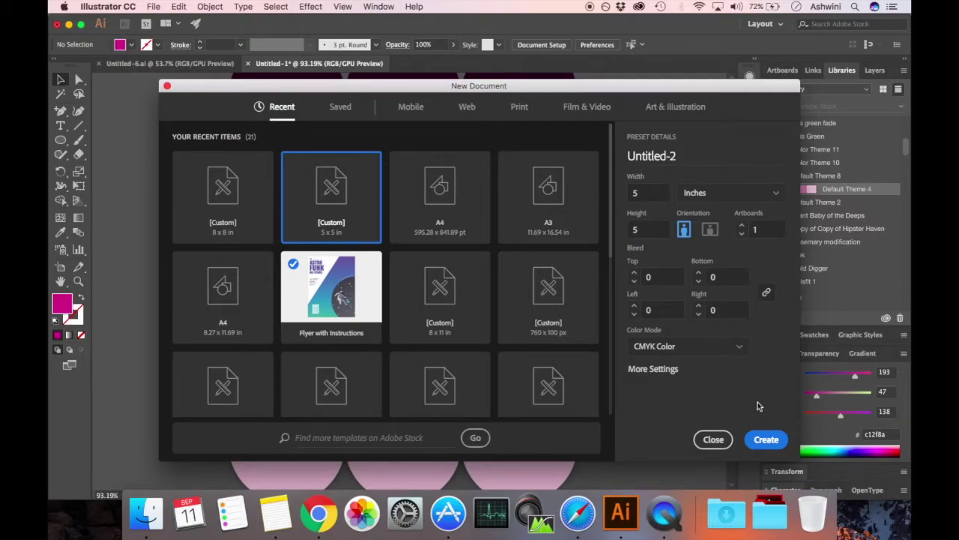
click(765, 439)
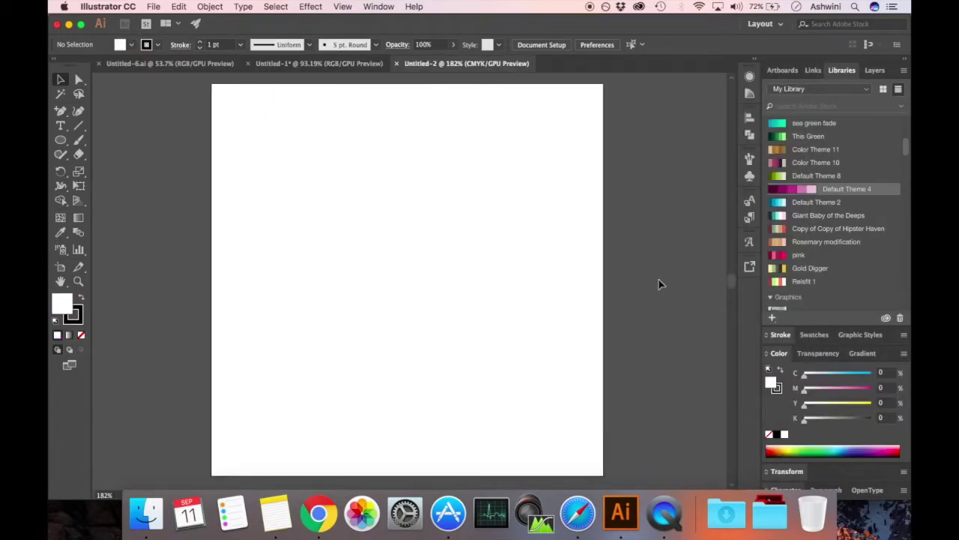
key(super+0)
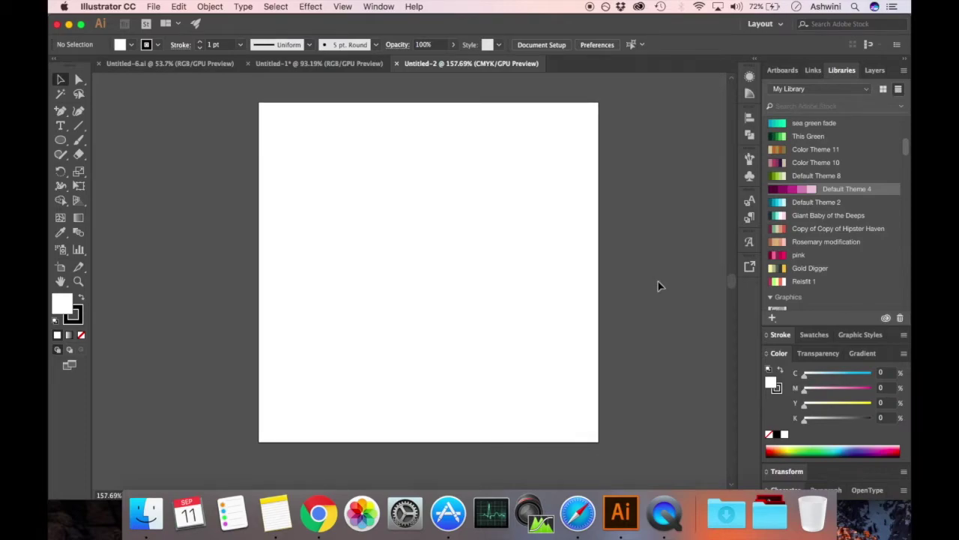
click(322, 65)
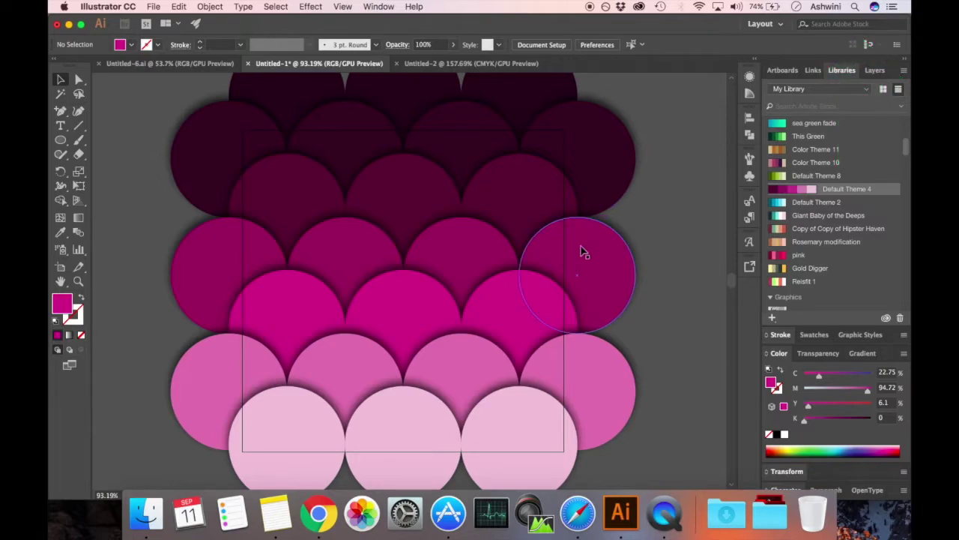
click(796, 193)
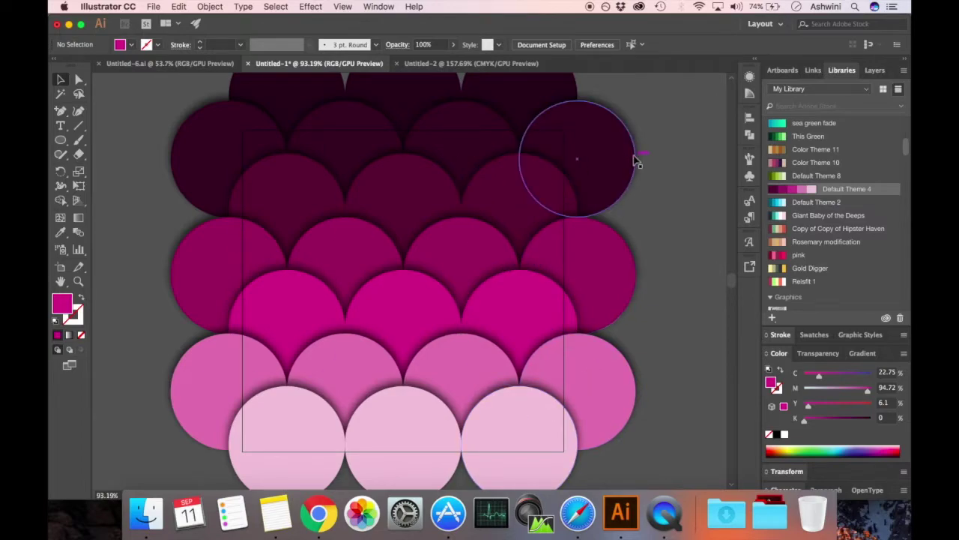
scroll(634, 156, up, 5)
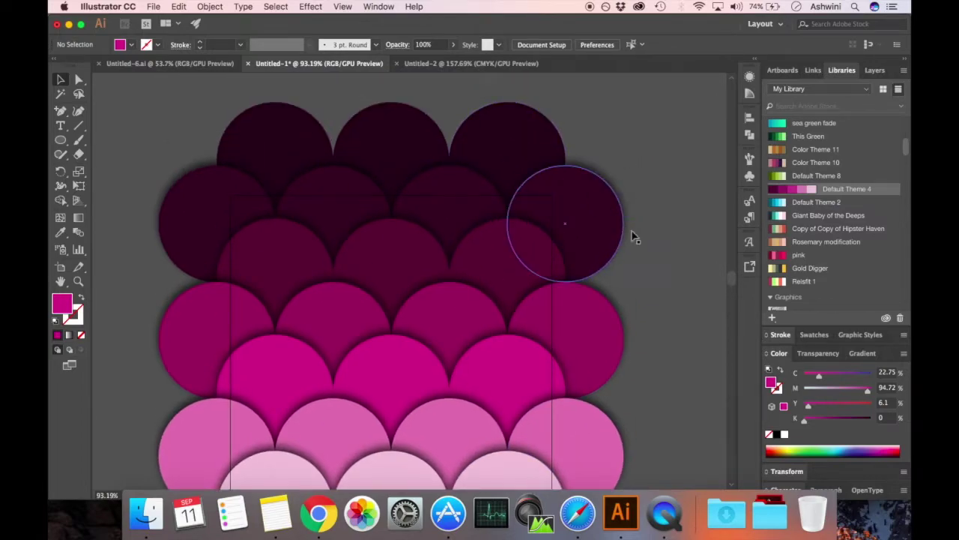
scroll(662, 273, down, 6)
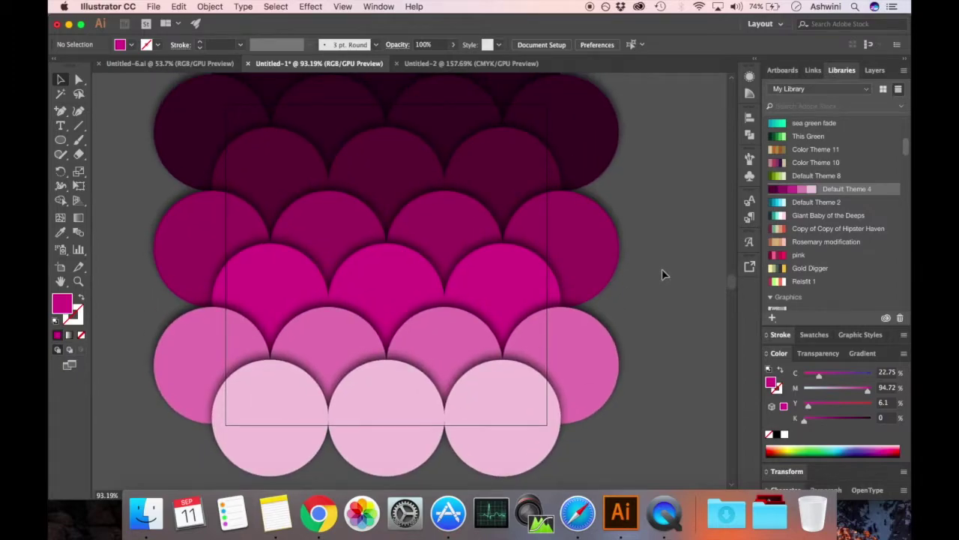
click(487, 64)
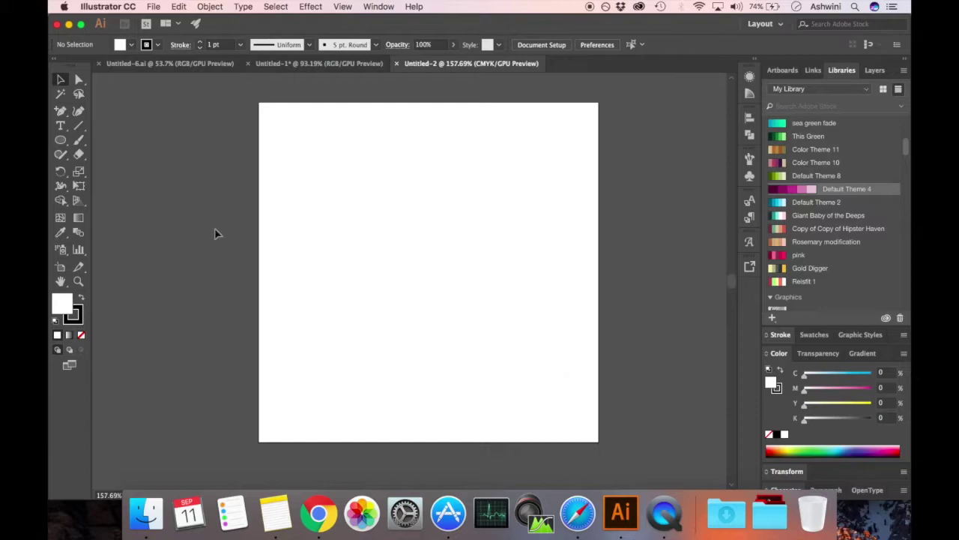
Draw a circle, centre it horizontally, and move its centre onto the artboard's bottom edge.
click(62, 142)
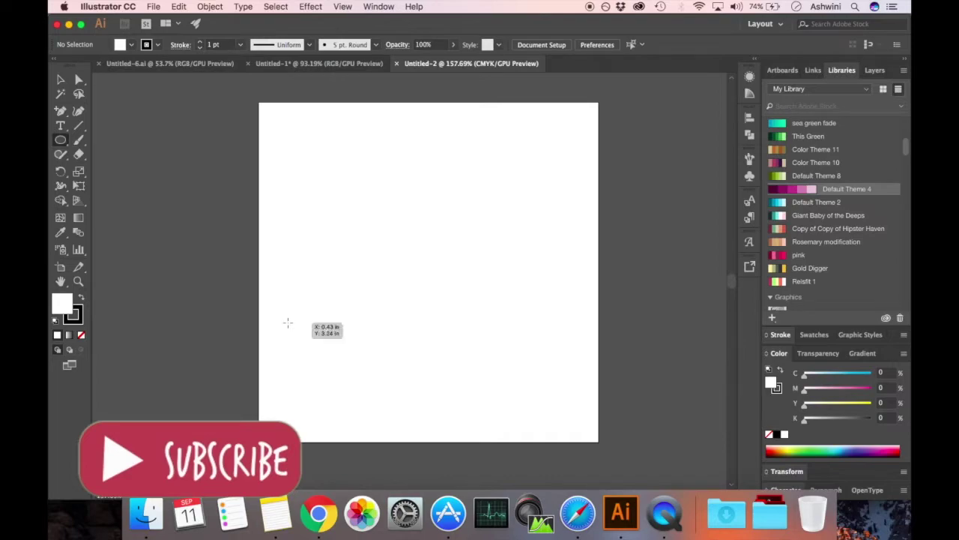
drag(288, 323, 384, 428)
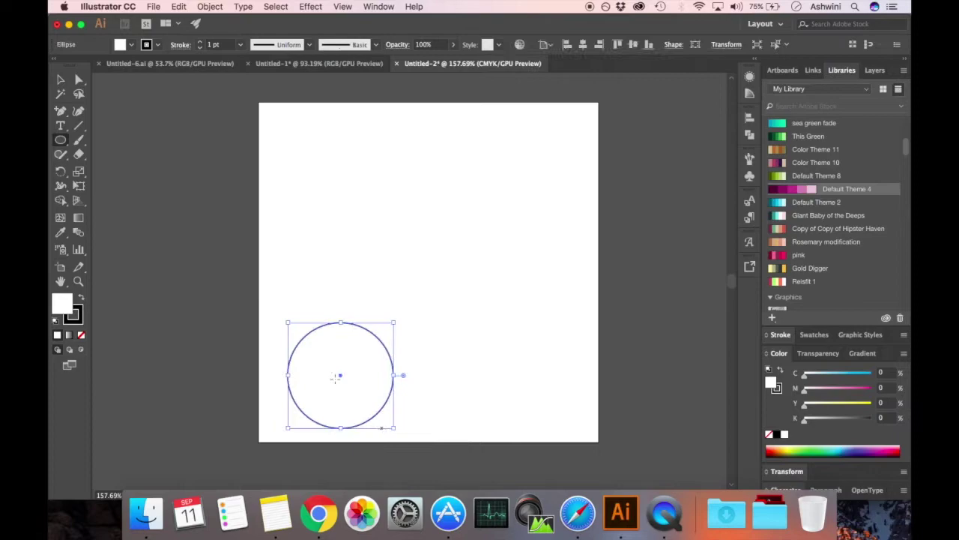
click(60, 80)
click(583, 45)
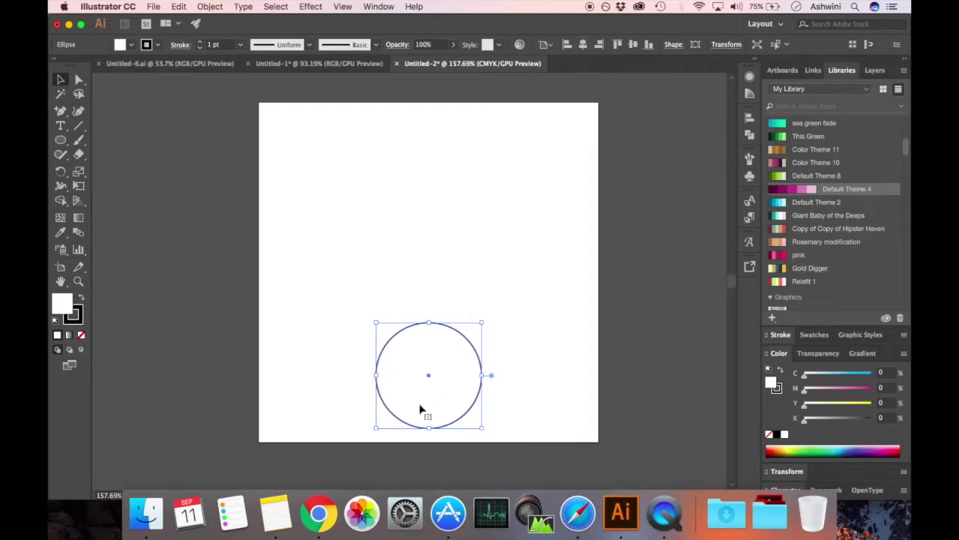
drag(428, 375, 429, 443)
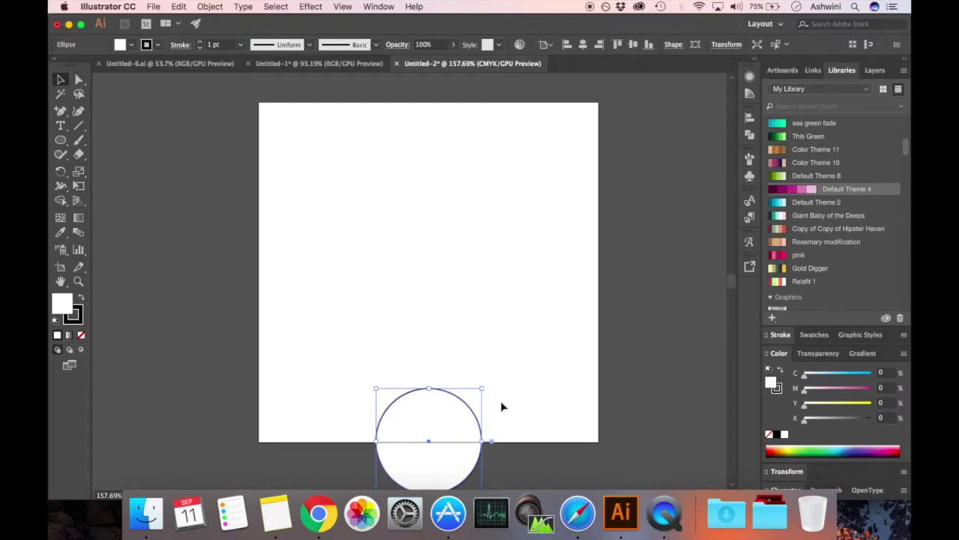
Alt-drag touching copies of the circle to the right and left to extend the row.
drag(430, 445, 535, 446)
click(428, 441)
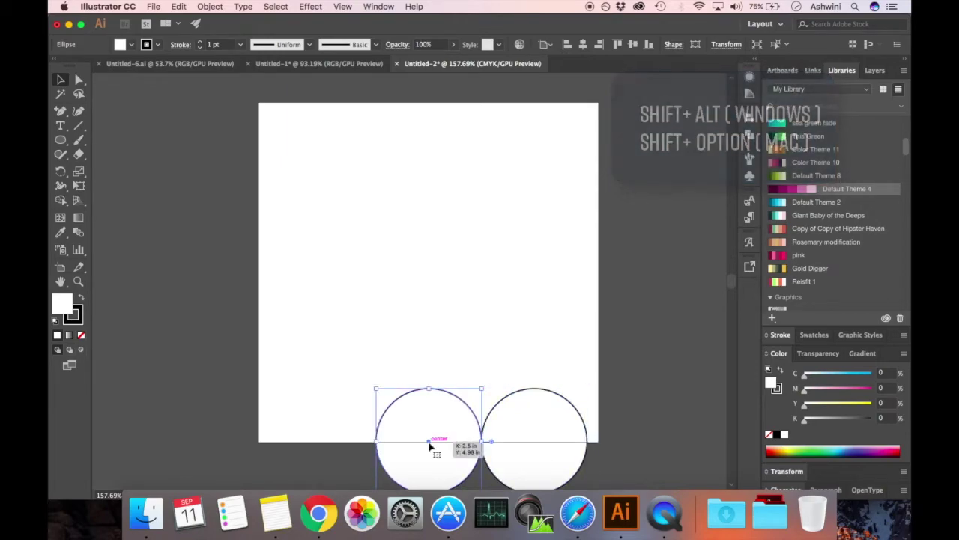
drag(428, 441, 323, 430)
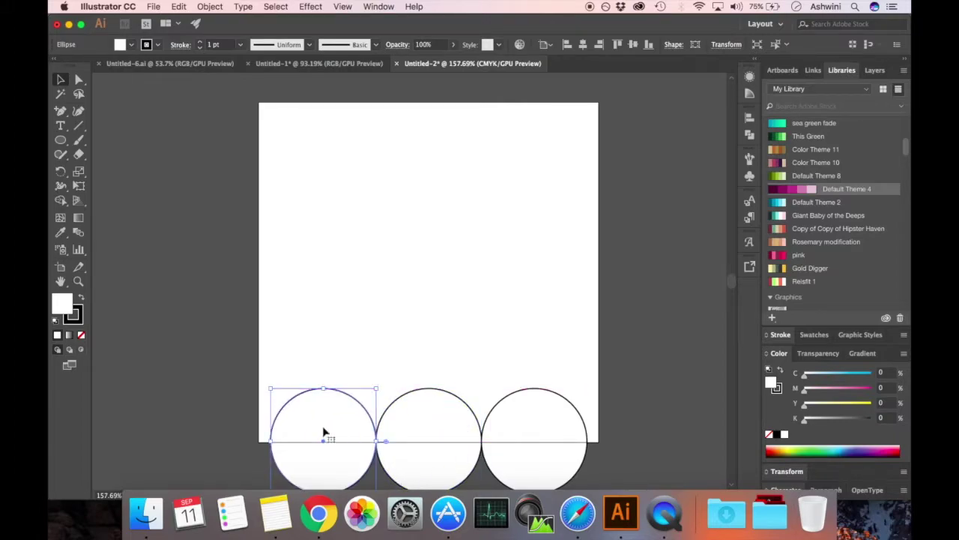
scroll(673, 463, down, 3)
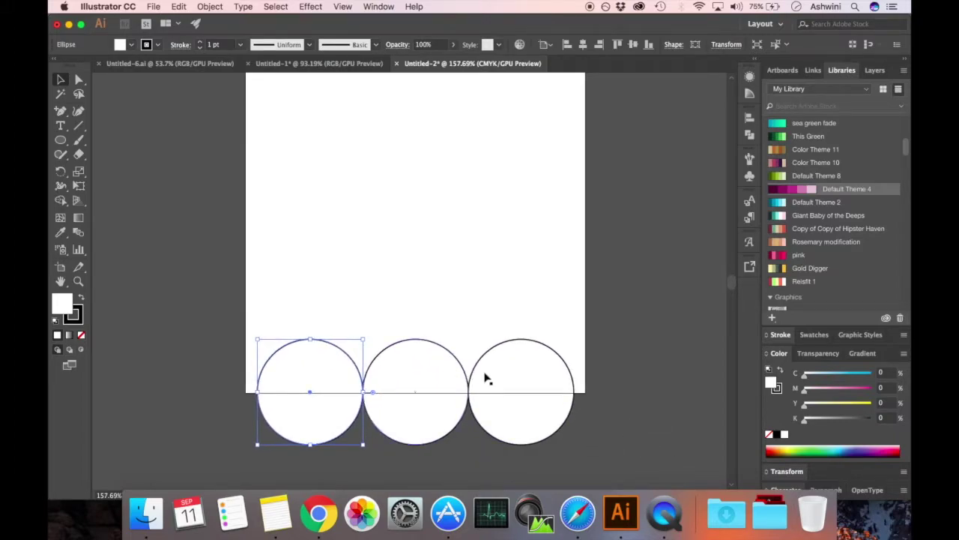
click(308, 395)
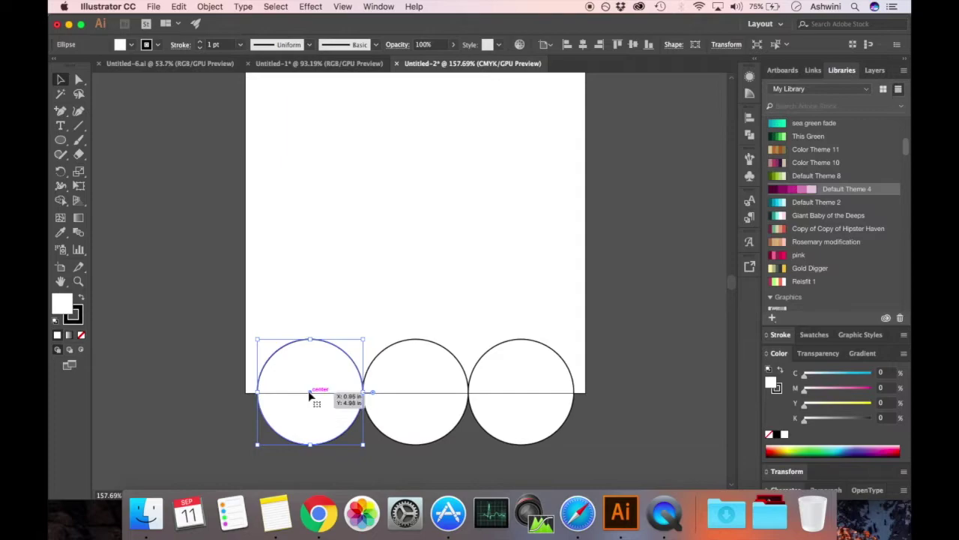
drag(309, 394, 205, 388)
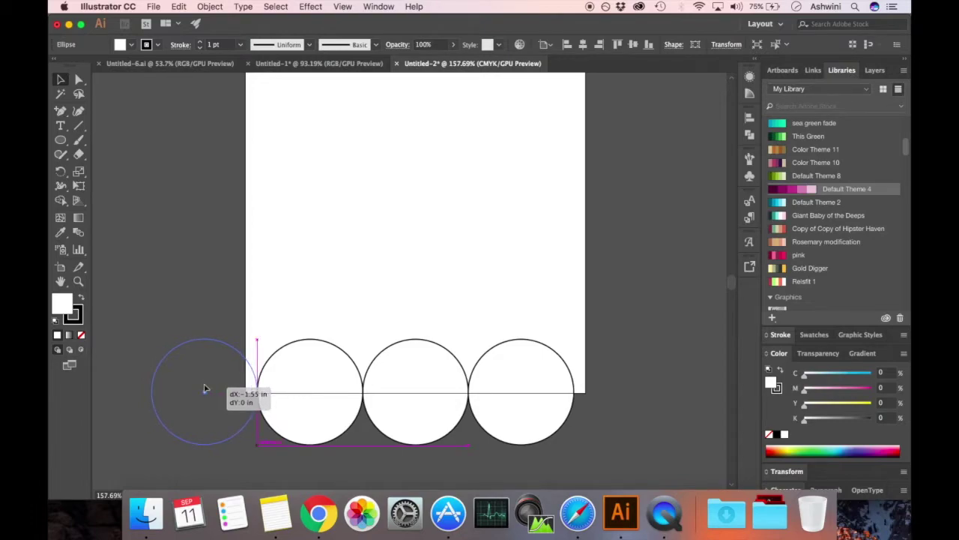
drag(206, 388, 205, 388)
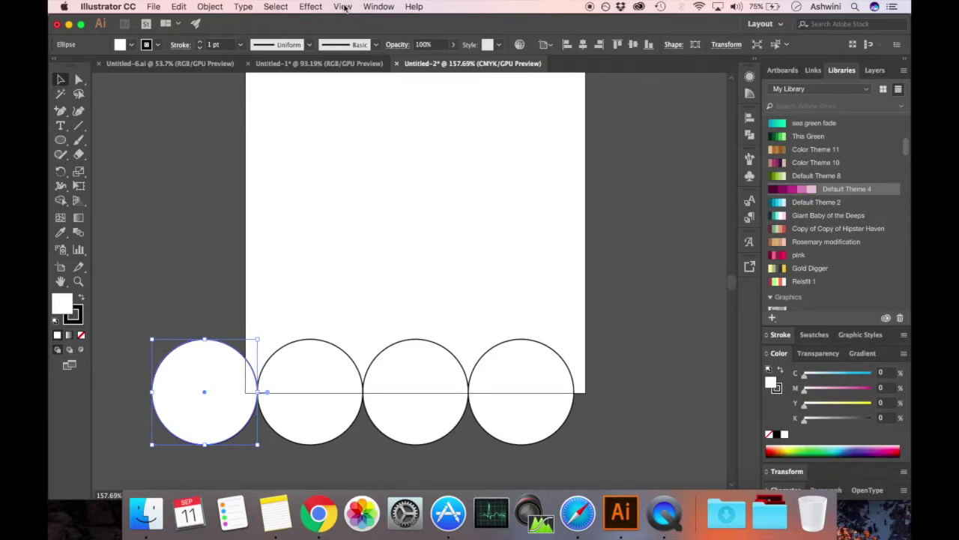
Marquee-select all four circles and centre the row horizontally with the Align panel.
click(344, 7)
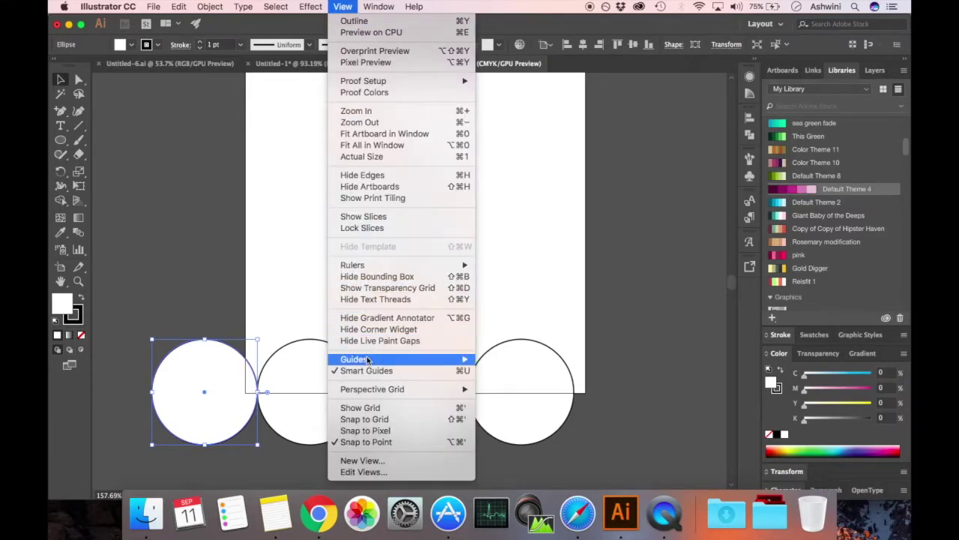
click(627, 297)
click(142, 347)
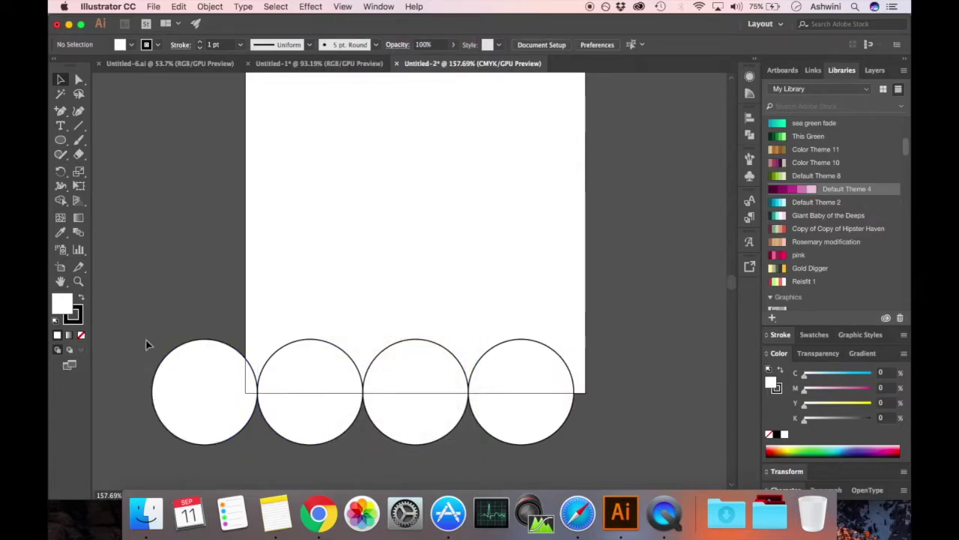
drag(144, 337, 618, 445)
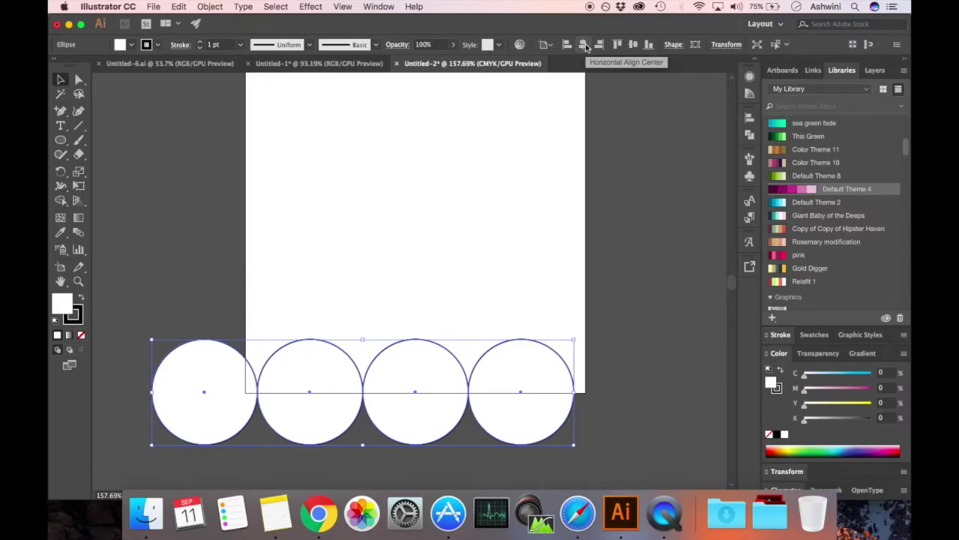
click(379, 7)
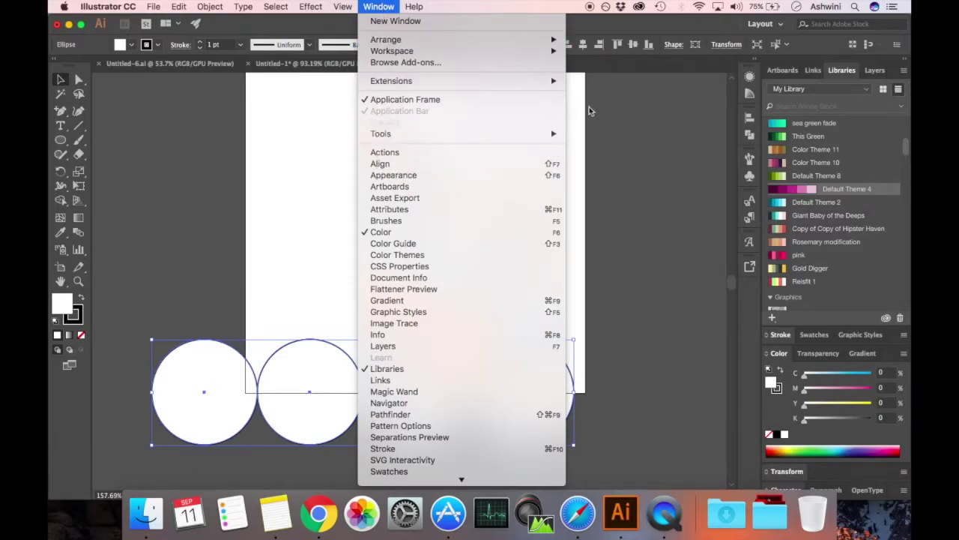
click(585, 48)
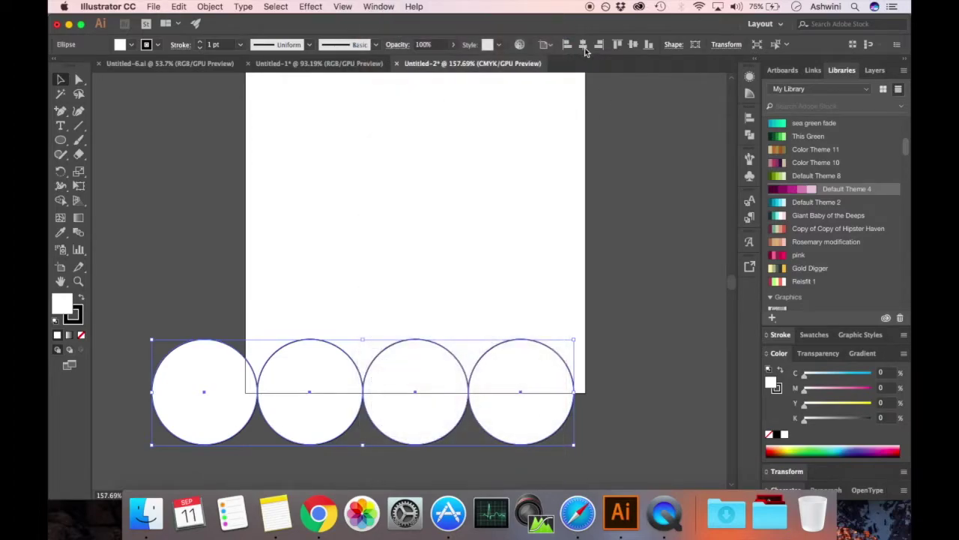
click(583, 45)
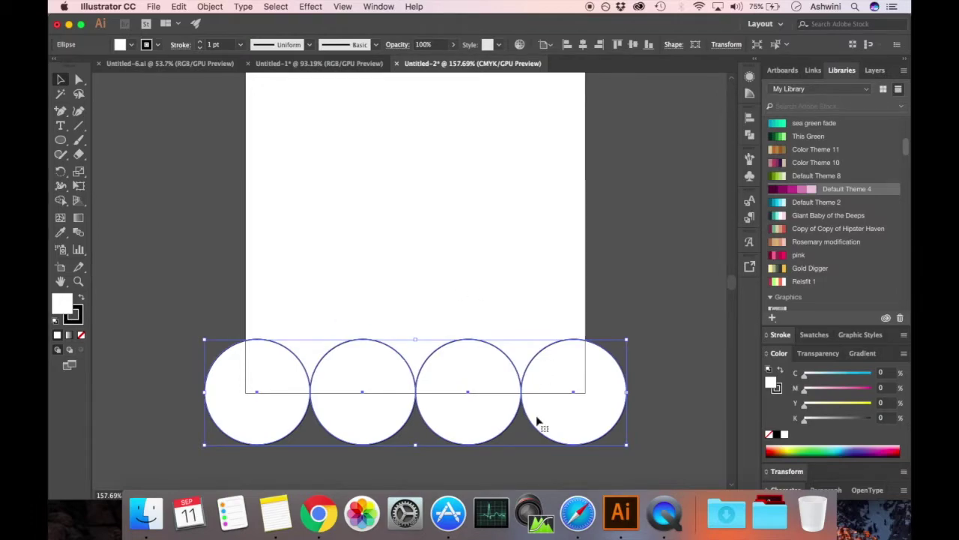
Fill the four circles with Default Theme 4's lightest pink and set their stroke to None.
click(815, 192)
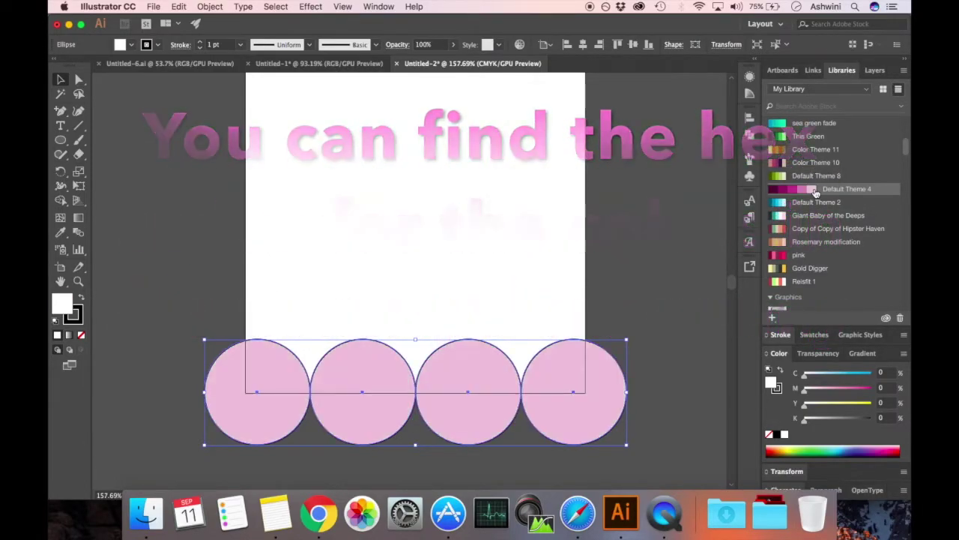
click(79, 320)
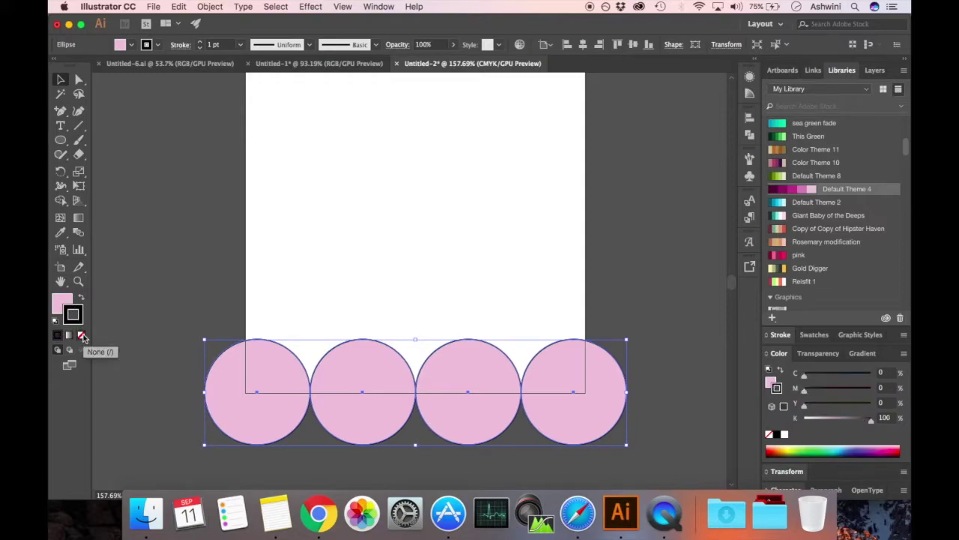
click(82, 337)
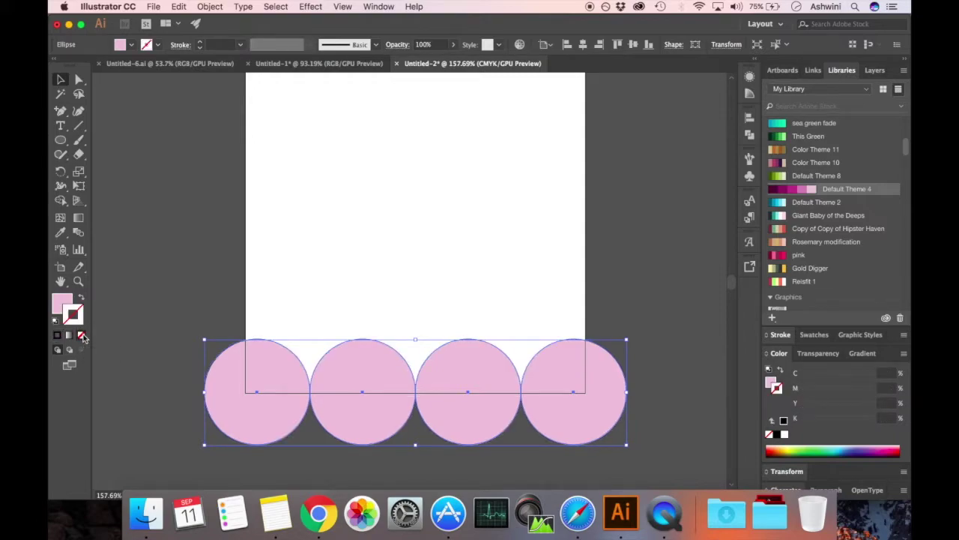
click(629, 314)
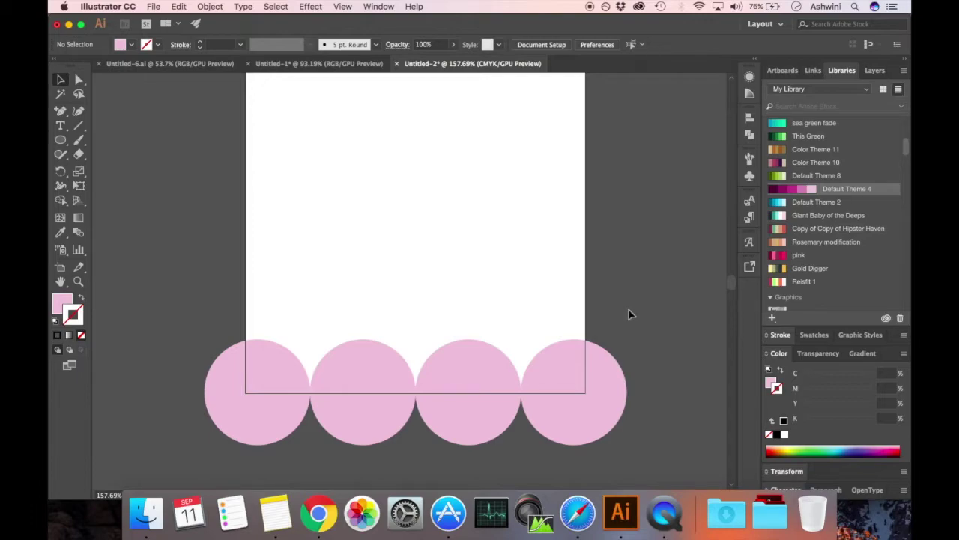
scroll(628, 308, up, 3)
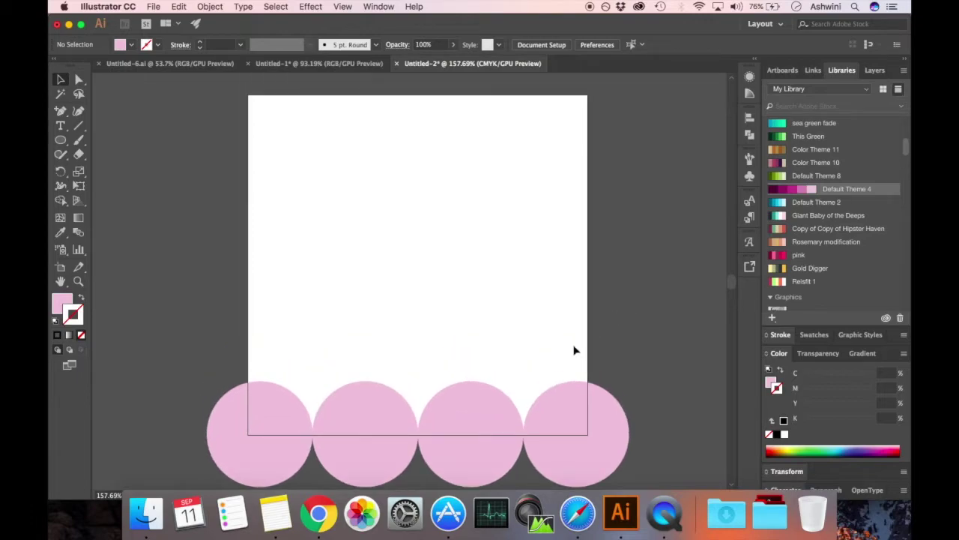
click(567, 432)
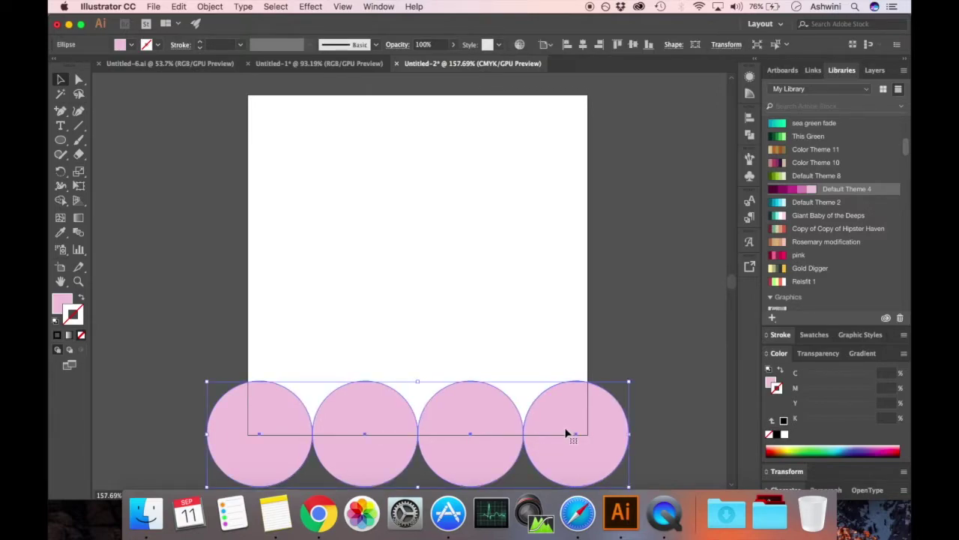
Copy the pink row up and half a circle left, recolour it deeper pink, and ungroup it.
drag(567, 432, 527, 385)
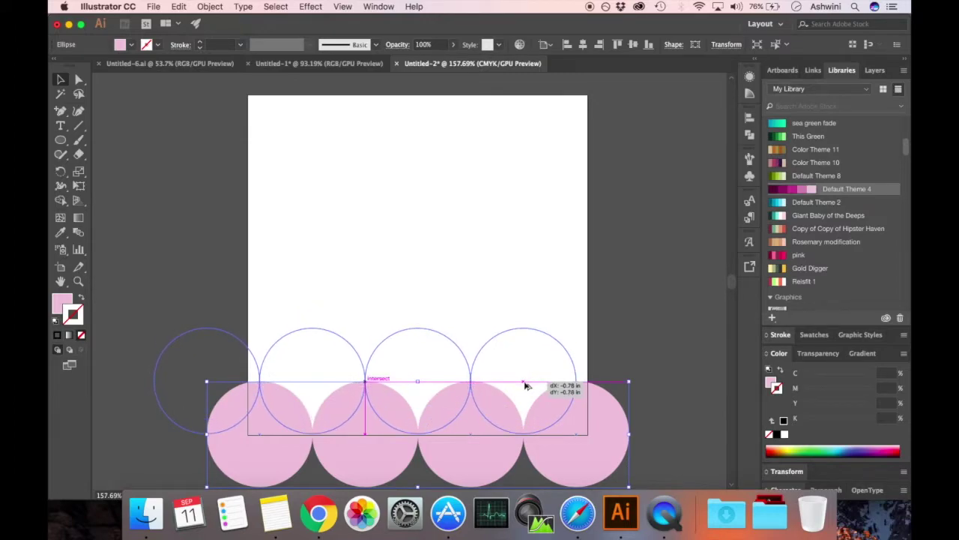
drag(526, 385, 525, 385)
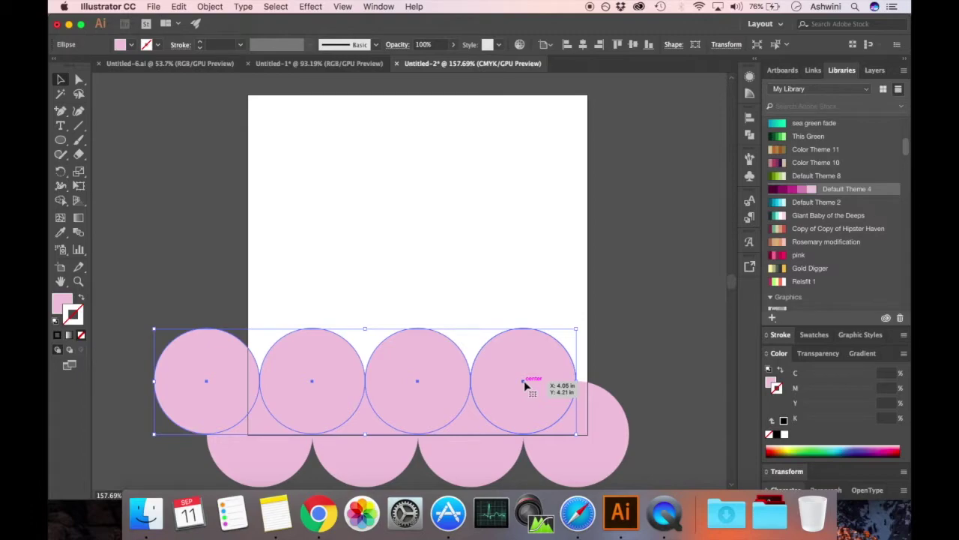
click(57, 304)
click(803, 190)
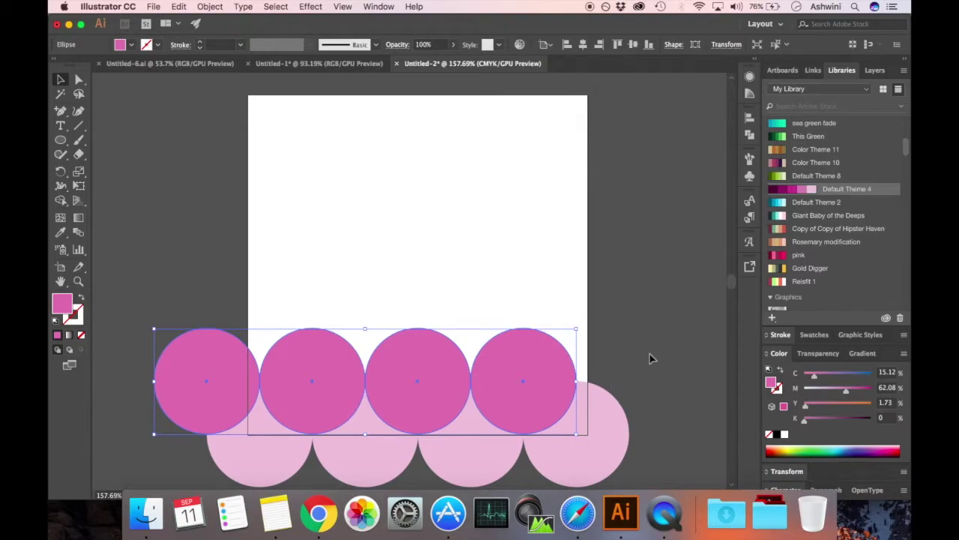
key(super+shift+g)
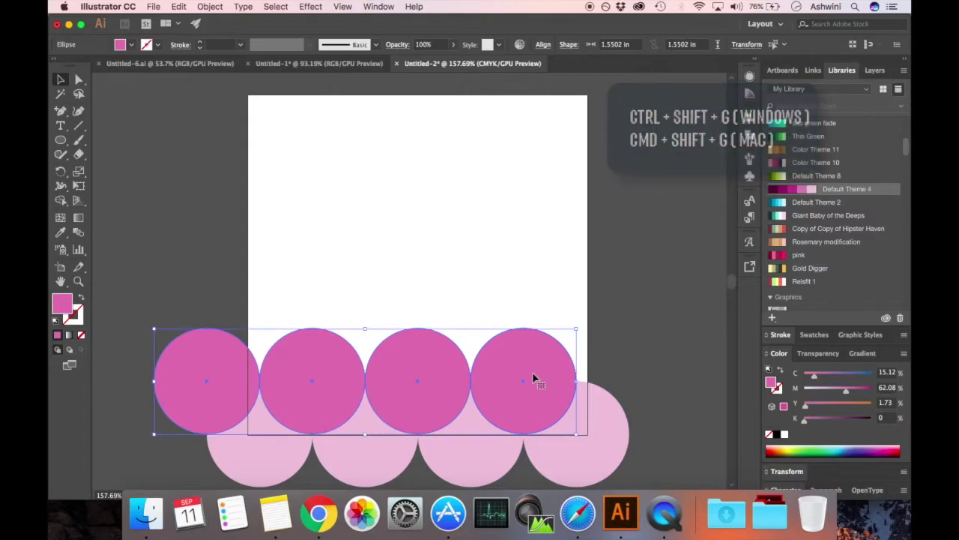
Alt-drag a copy of the rightmost deeper pink circle one width to the right.
right_click(532, 372)
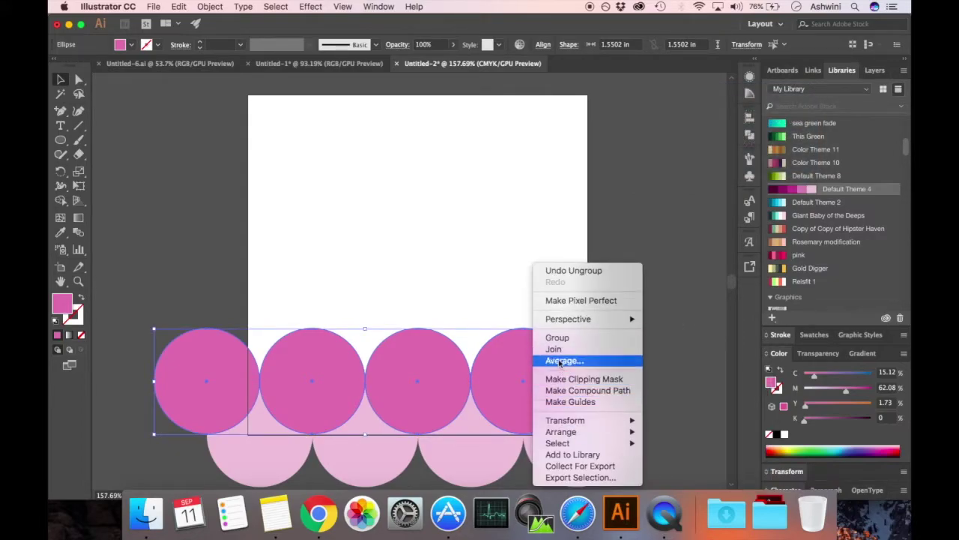
click(544, 383)
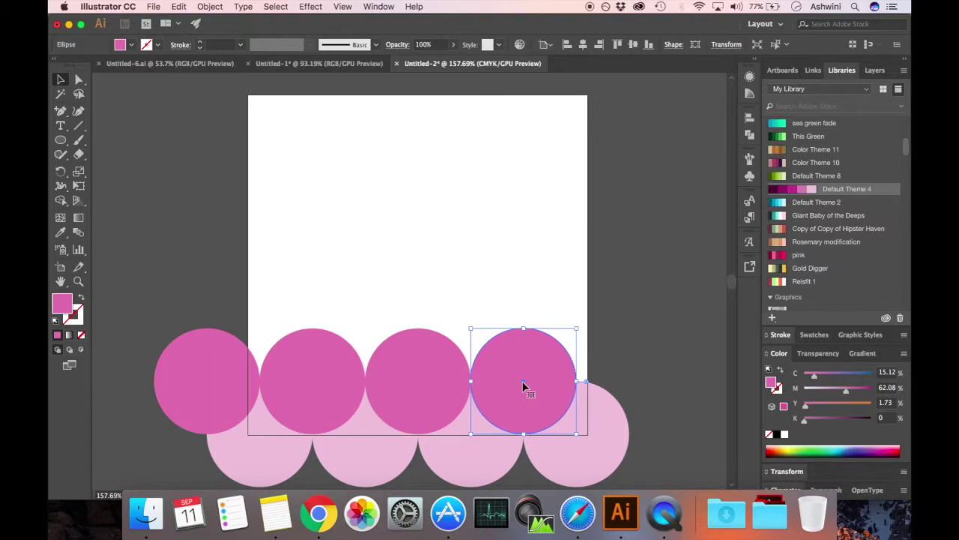
drag(523, 385, 629, 389)
Shift-select all five deeper pink circles in the upper row.
click(703, 381)
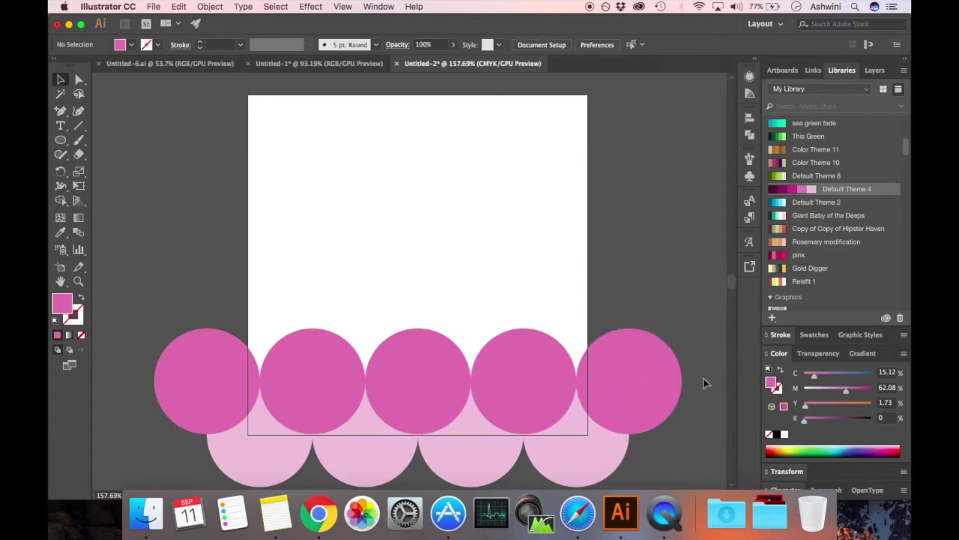
click(651, 369)
shift+click(522, 369)
shift+click(418, 369)
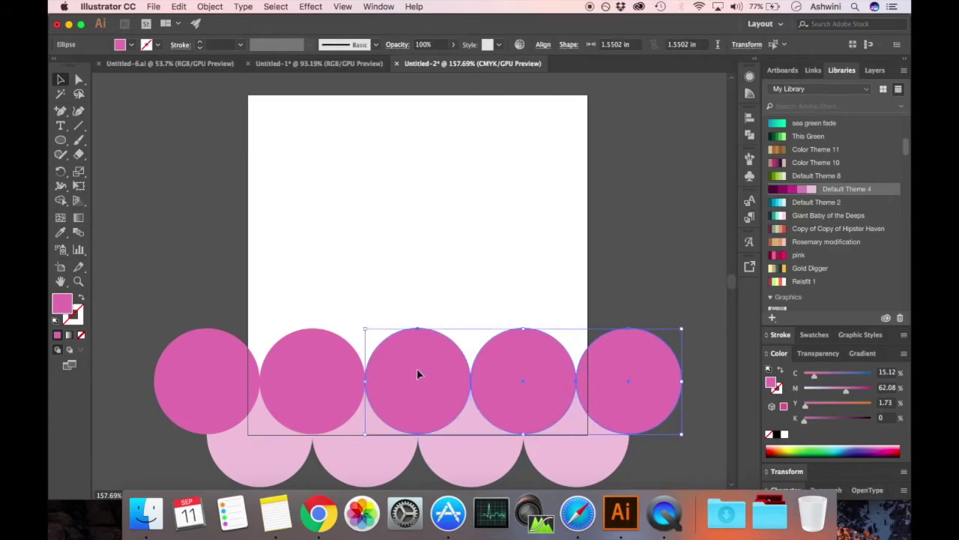
shift+click(316, 375)
shift+click(207, 360)
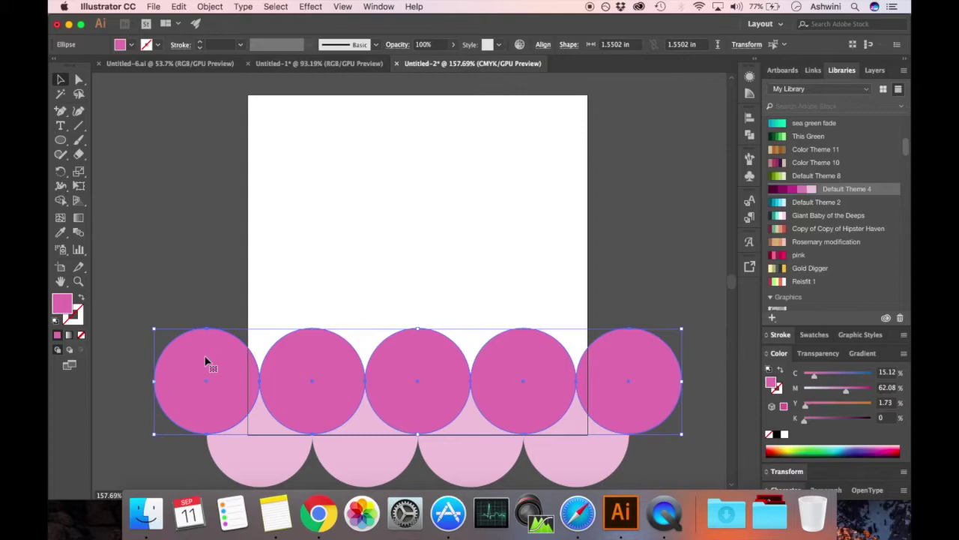
key(a)
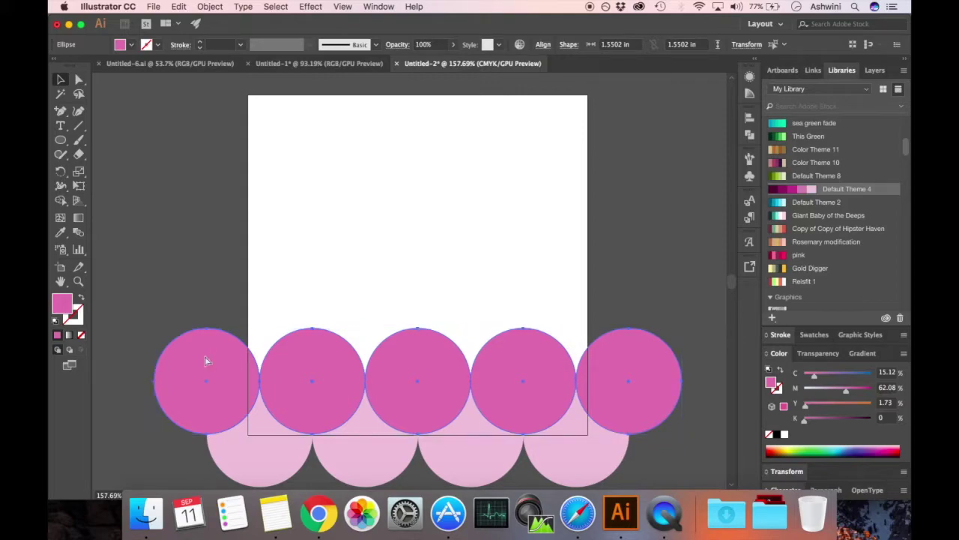
key(v)
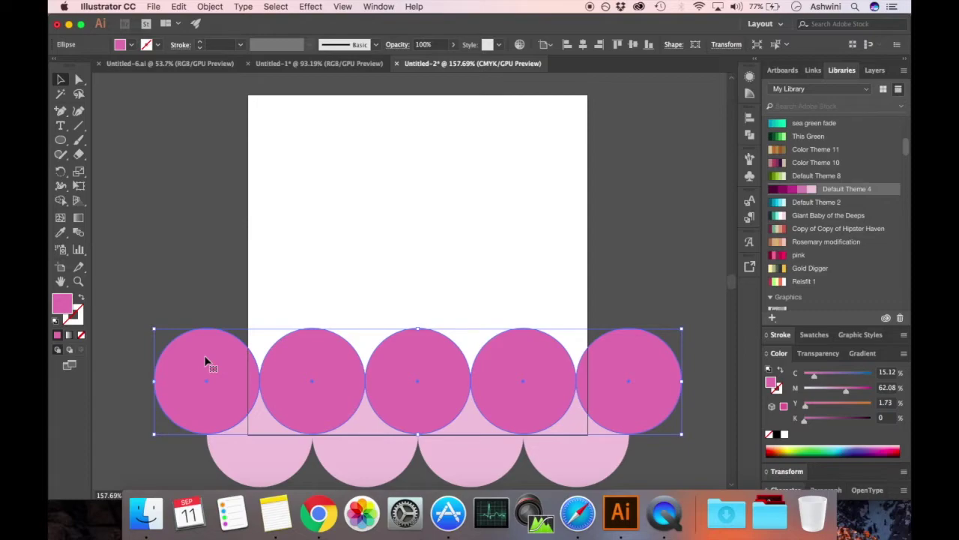
Send the five-circle magenta row to the back and bring the right light pink circle to front.
key(shift+super+bracketleft)
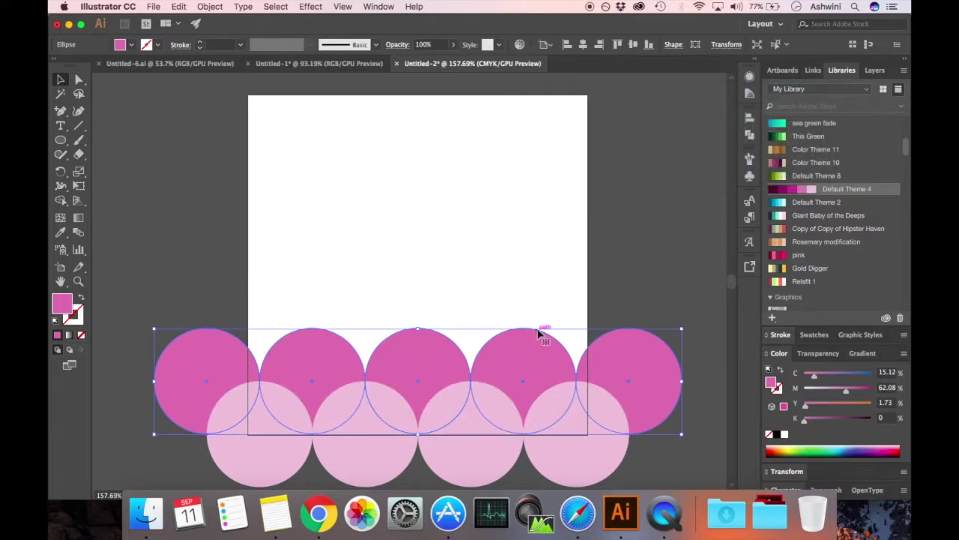
right_click(611, 351)
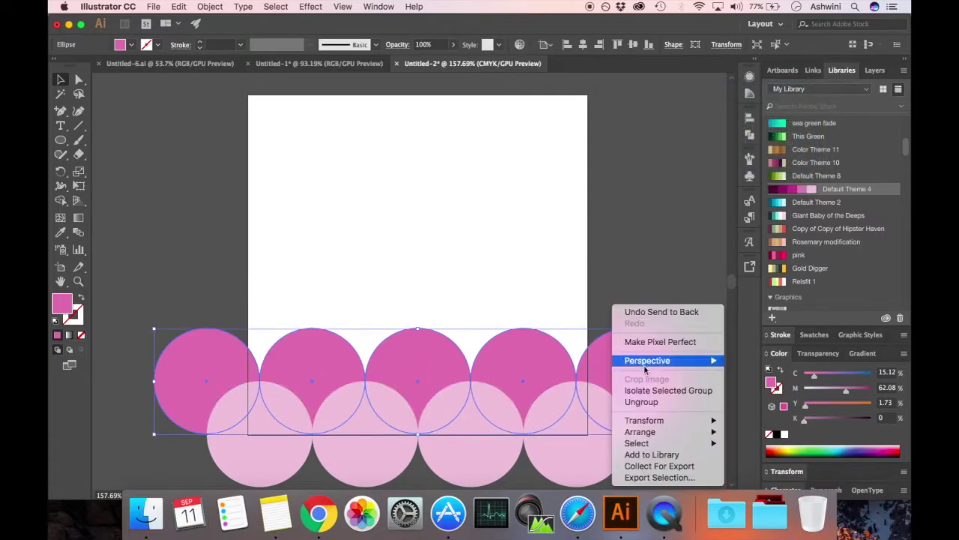
mouse_move(649, 435)
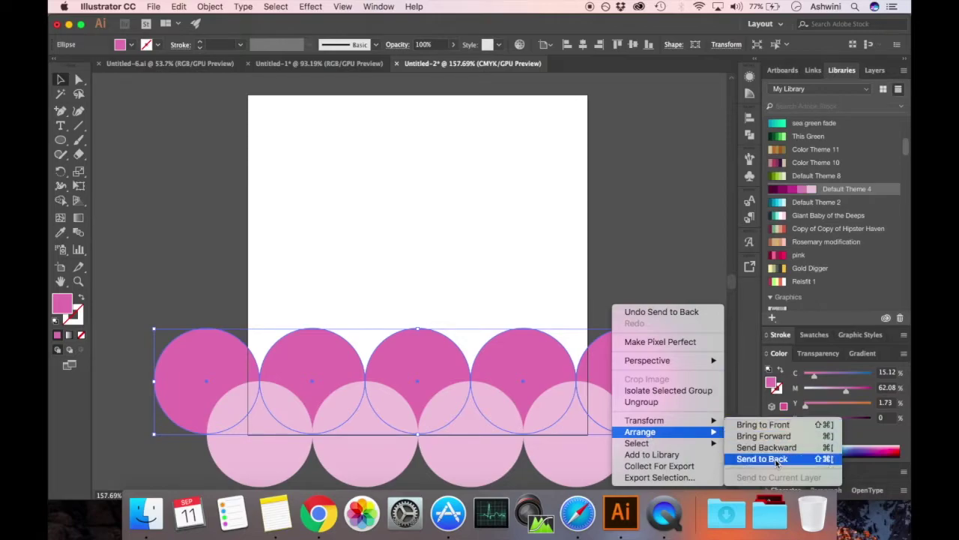
click(683, 250)
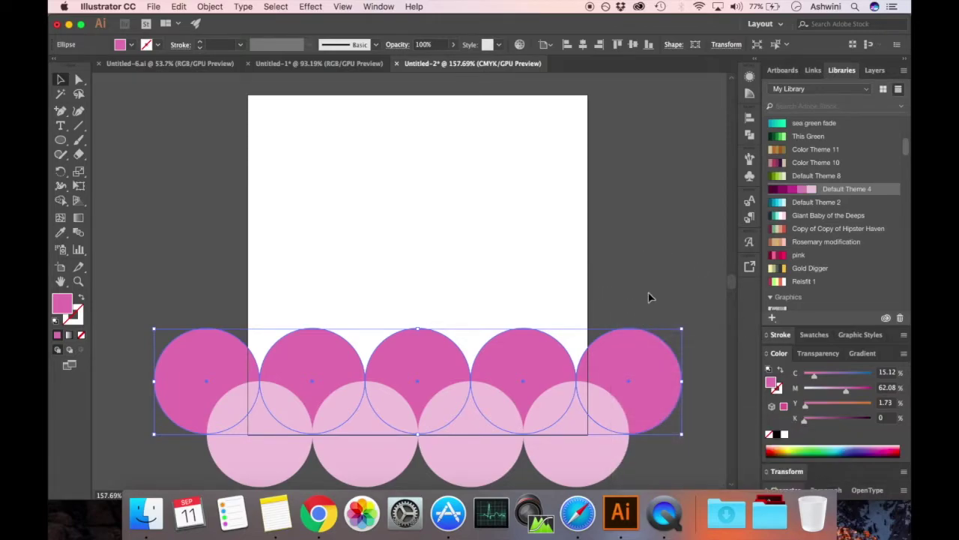
click(644, 315)
click(556, 449)
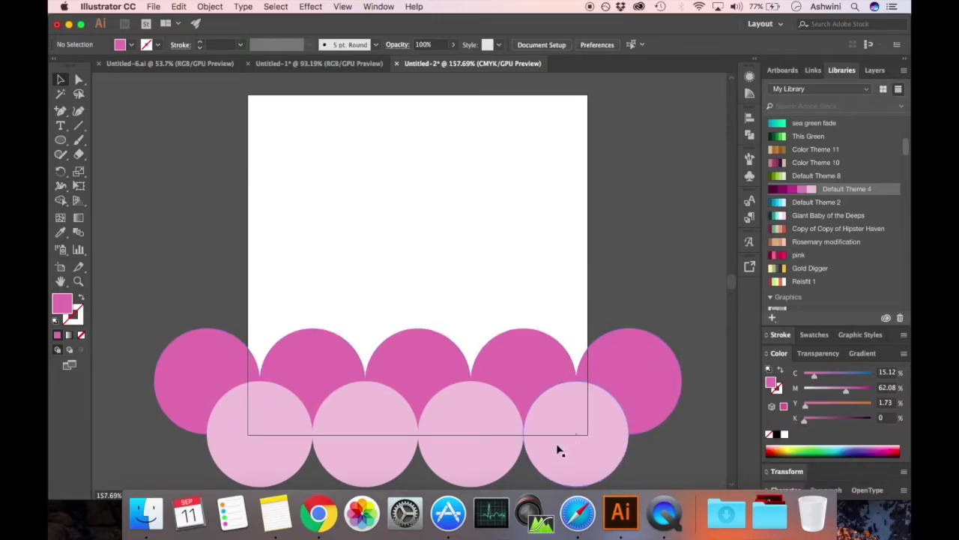
key(super+shift+bracketright)
Copy the light pink row upward, send it to the back, and recolour it dark magenta.
click(270, 281)
click(570, 422)
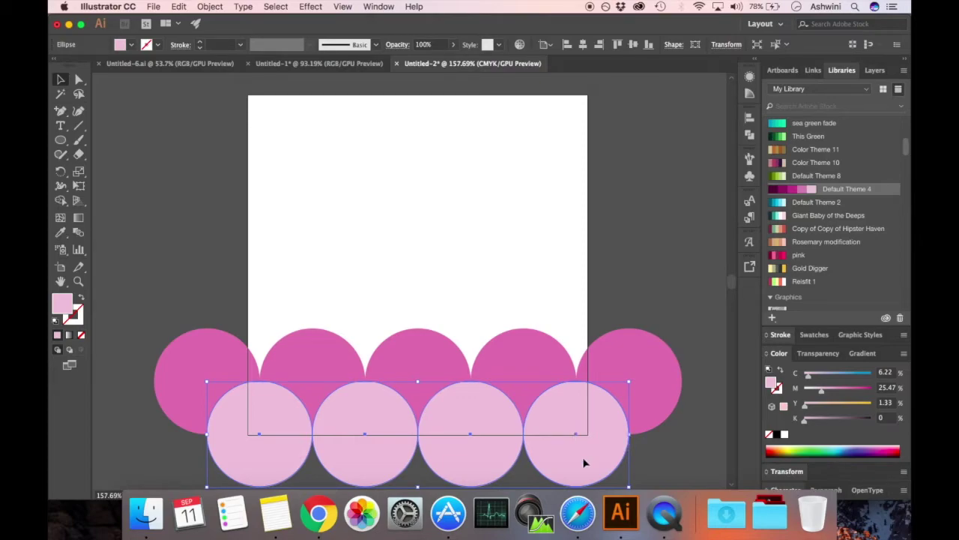
drag(585, 462, 579, 358)
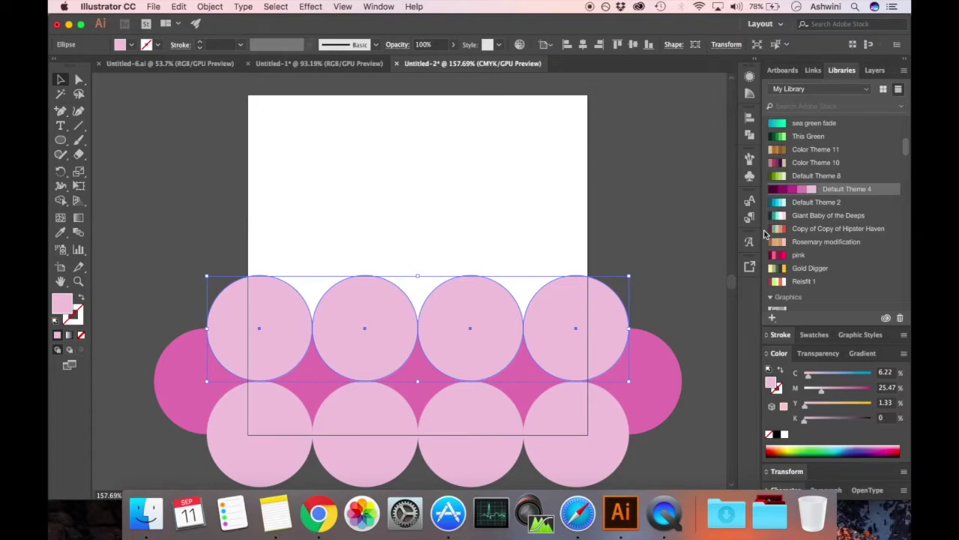
key(super+shift+bracketleft)
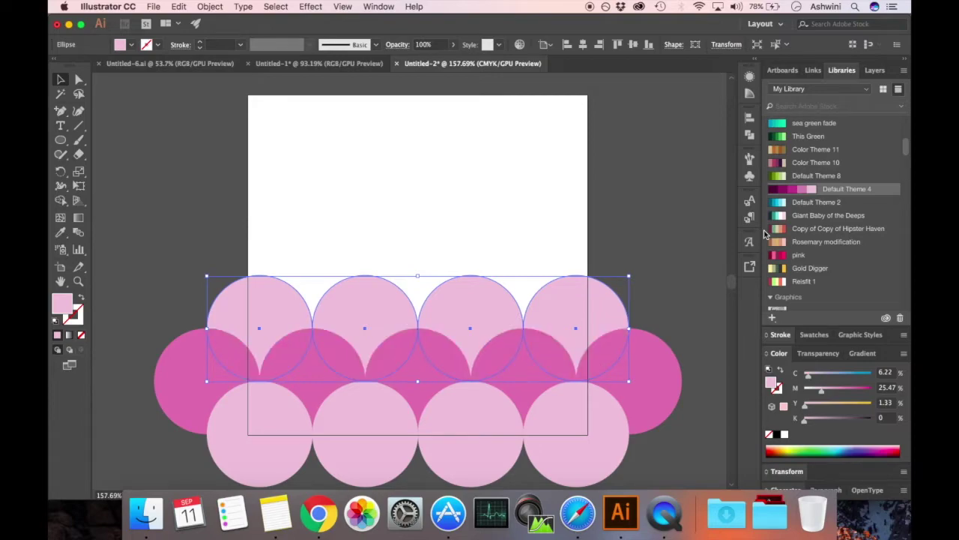
click(793, 189)
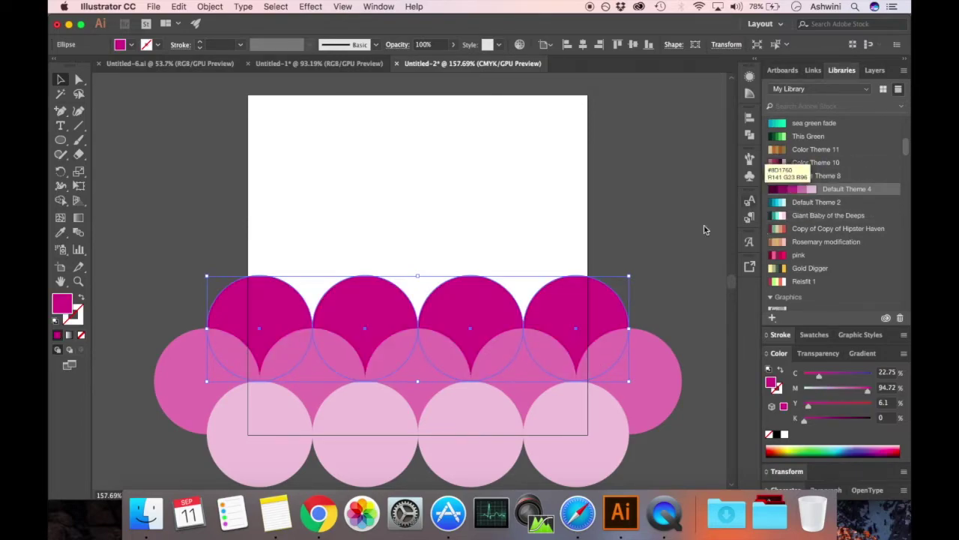
click(682, 253)
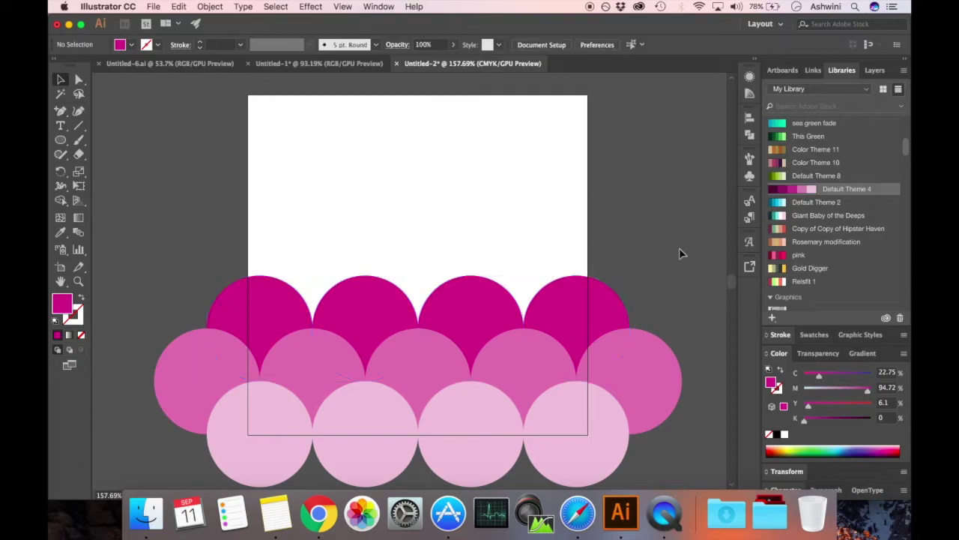
Copy the five-circle row upward in dark plum, then copy the four- and five-circle rows to the top.
click(637, 363)
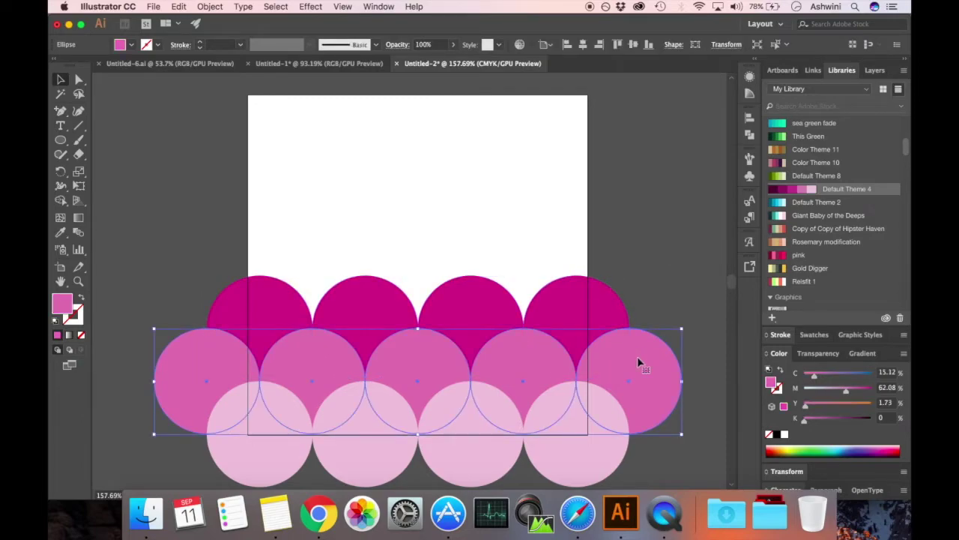
drag(637, 363, 621, 279)
click(793, 189)
click(679, 179)
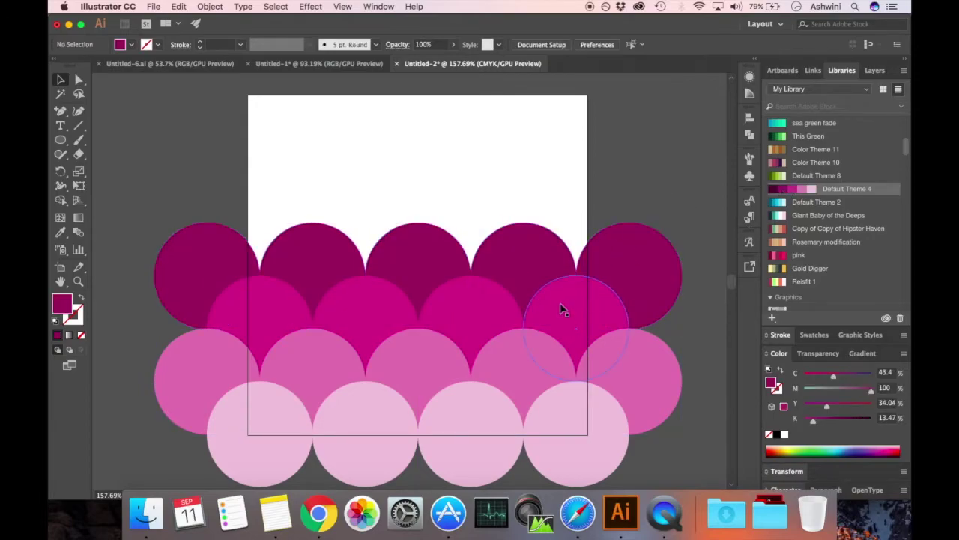
drag(563, 310, 563, 218)
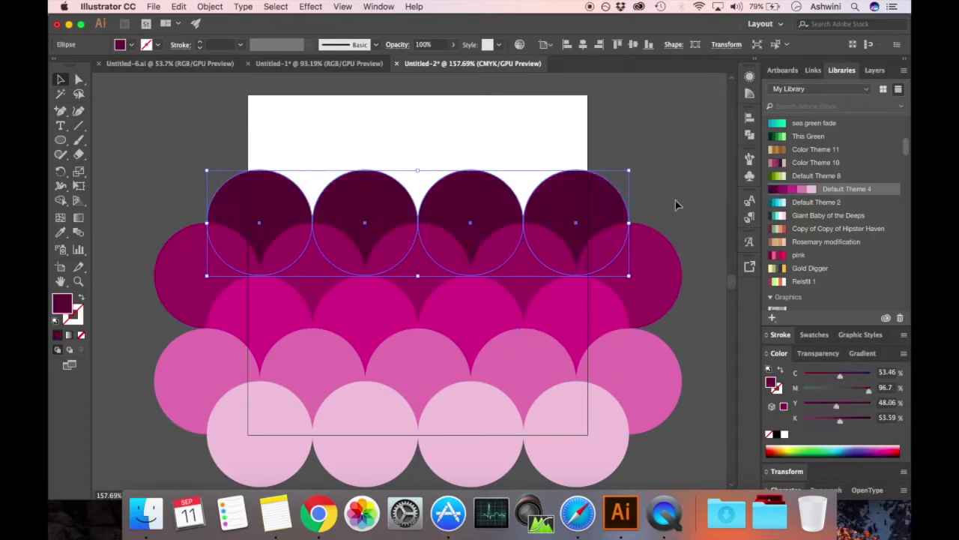
drag(634, 278, 621, 174)
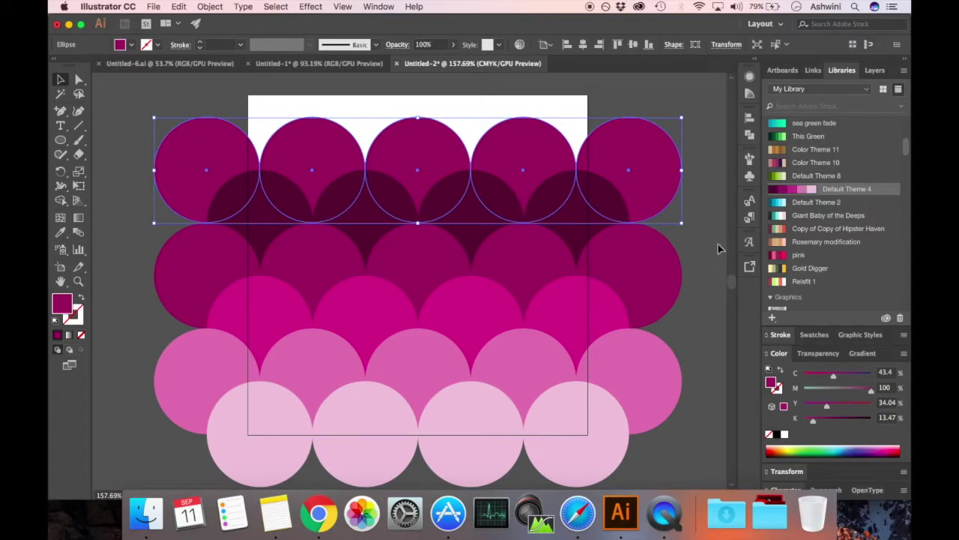
Eyedrop a darker fill onto the top five-circle row, then darken it to #3a0a29 in the Color Picker.
key(i)
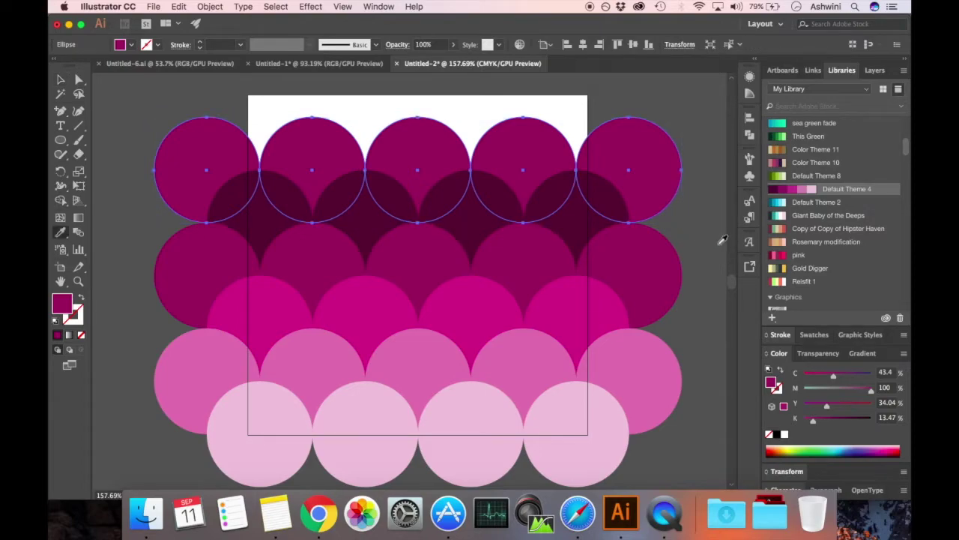
click(581, 217)
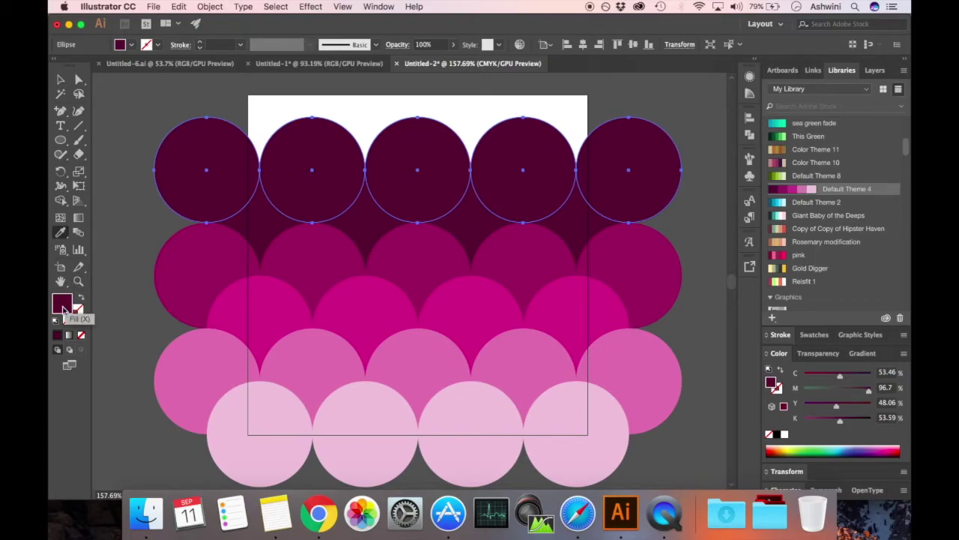
double_click(63, 307)
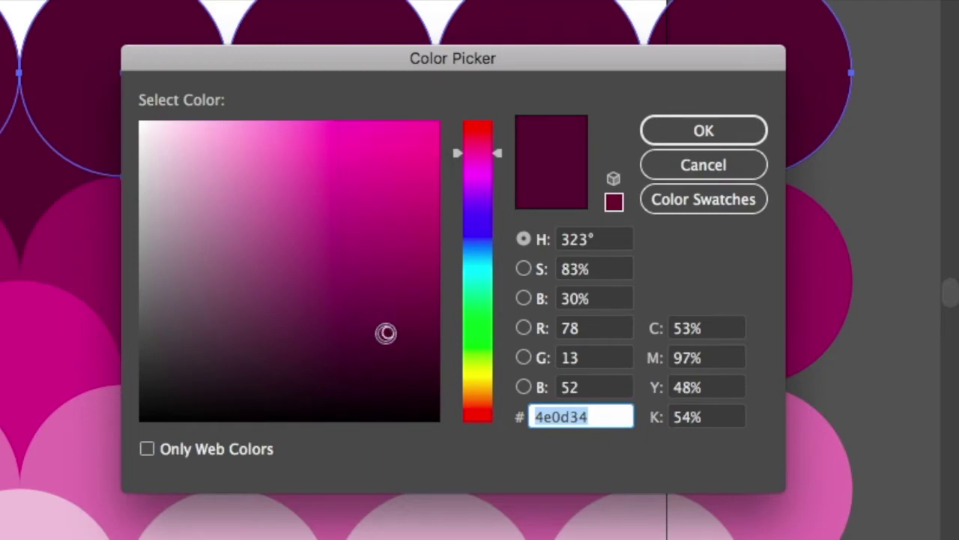
click(389, 333)
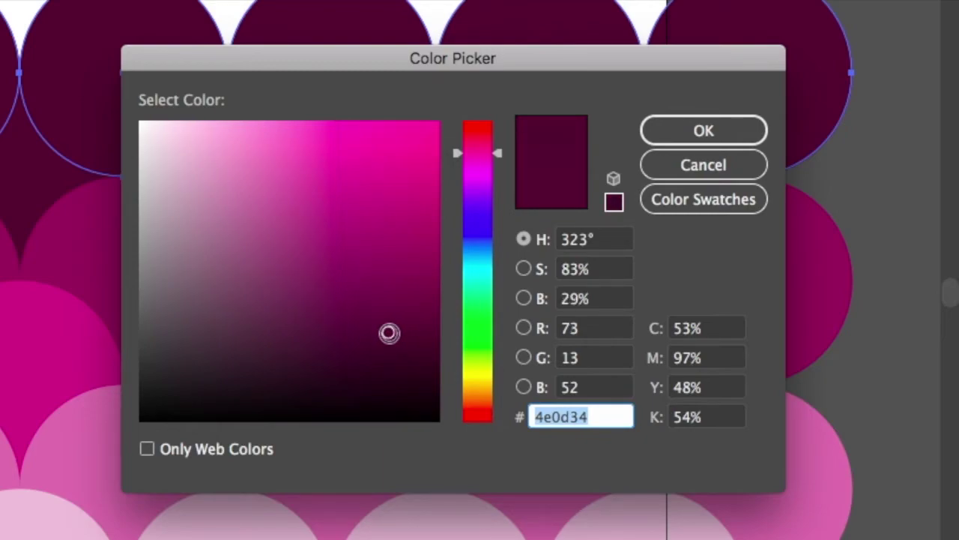
drag(389, 334, 390, 343)
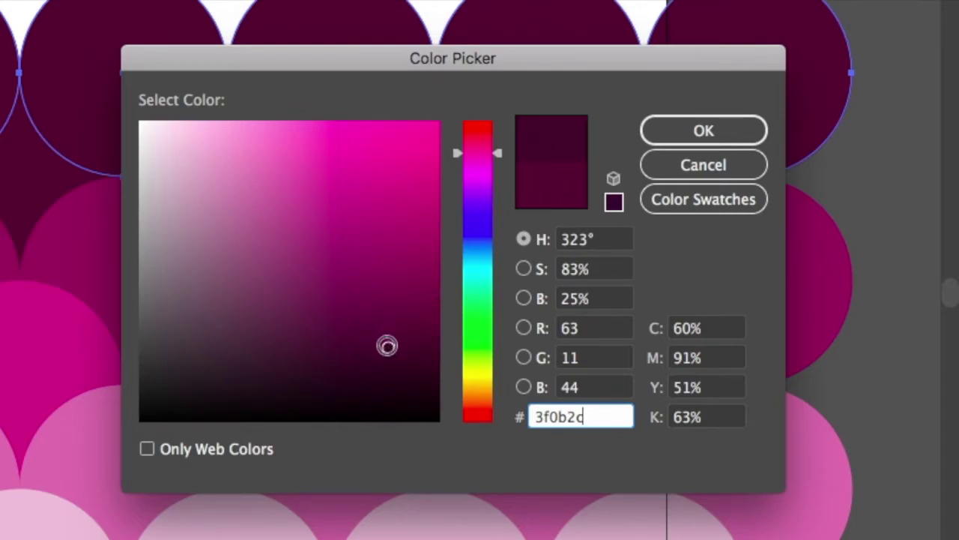
click(387, 346)
drag(386, 346, 391, 349)
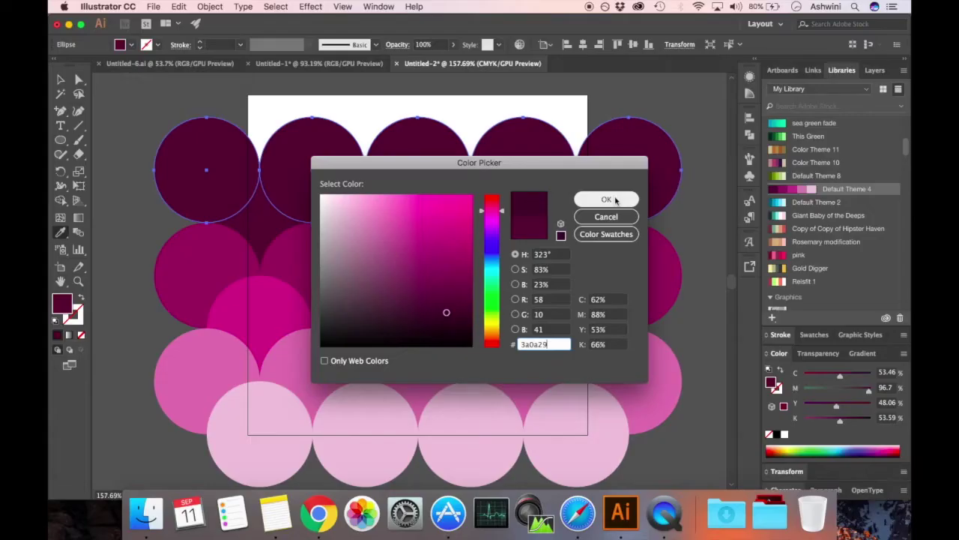
click(704, 131)
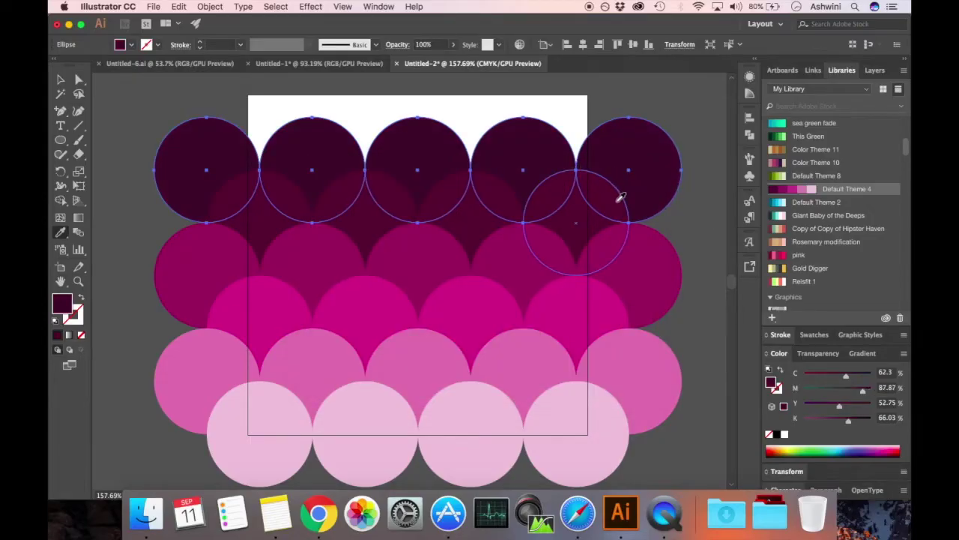
Move the four-circle row above the top row and send it behind that row.
key(v)
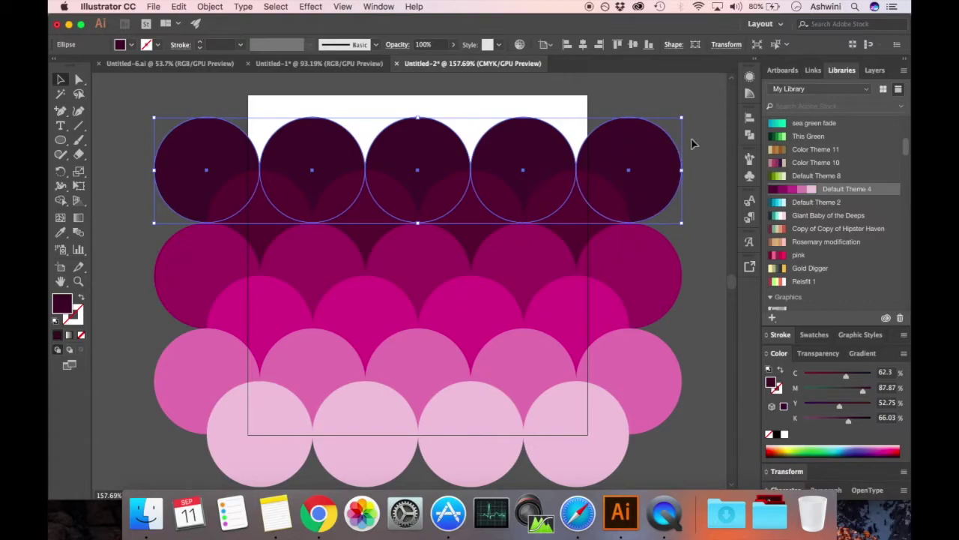
click(705, 152)
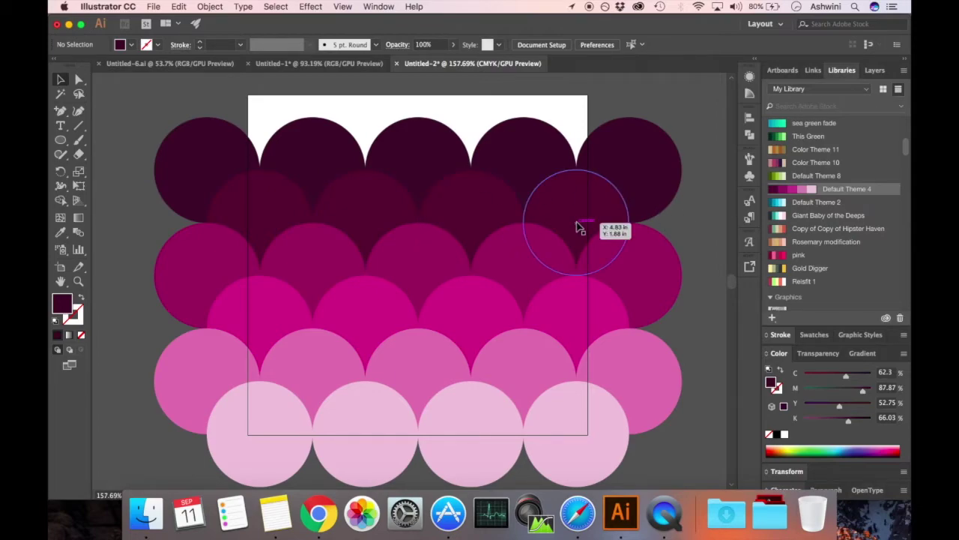
click(580, 228)
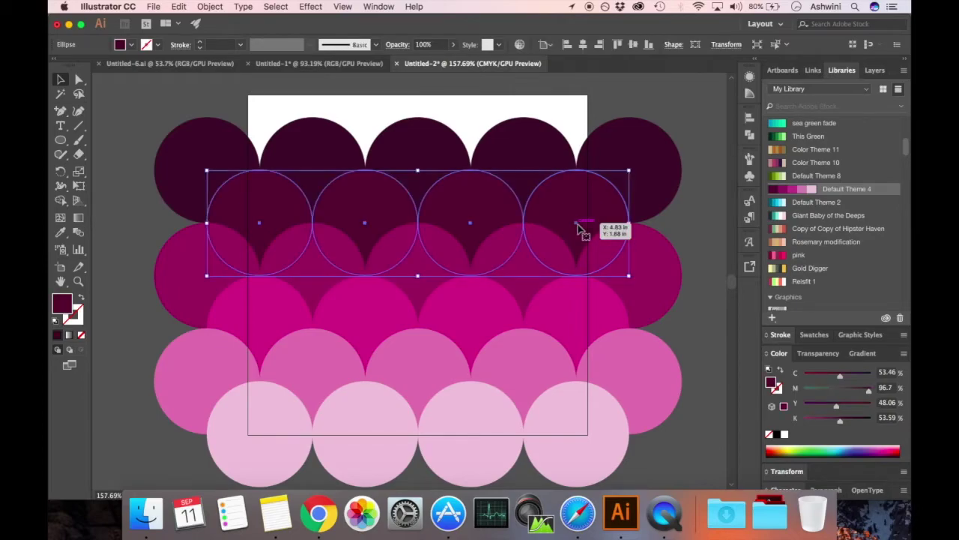
drag(580, 228, 582, 124)
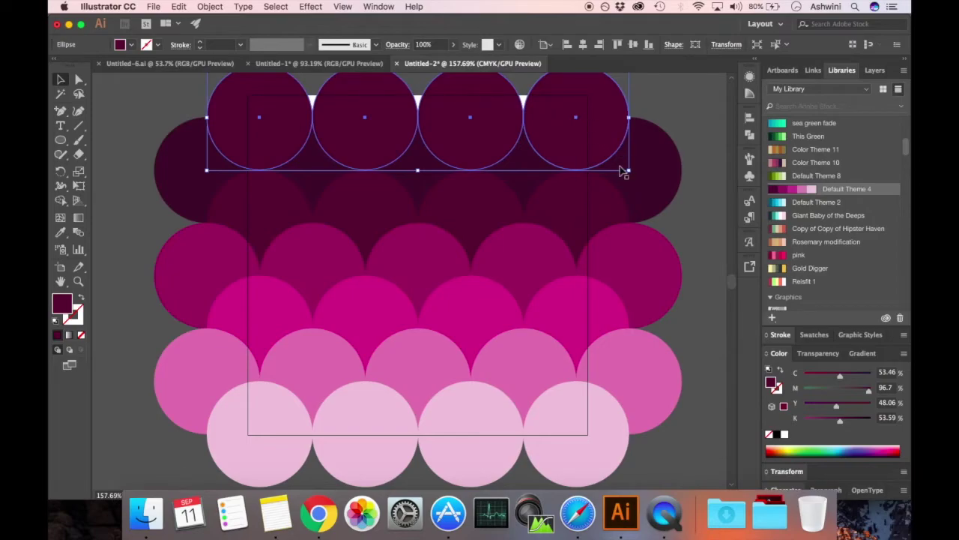
scroll(622, 167, up, 3)
key(super+shift+bracketleft)
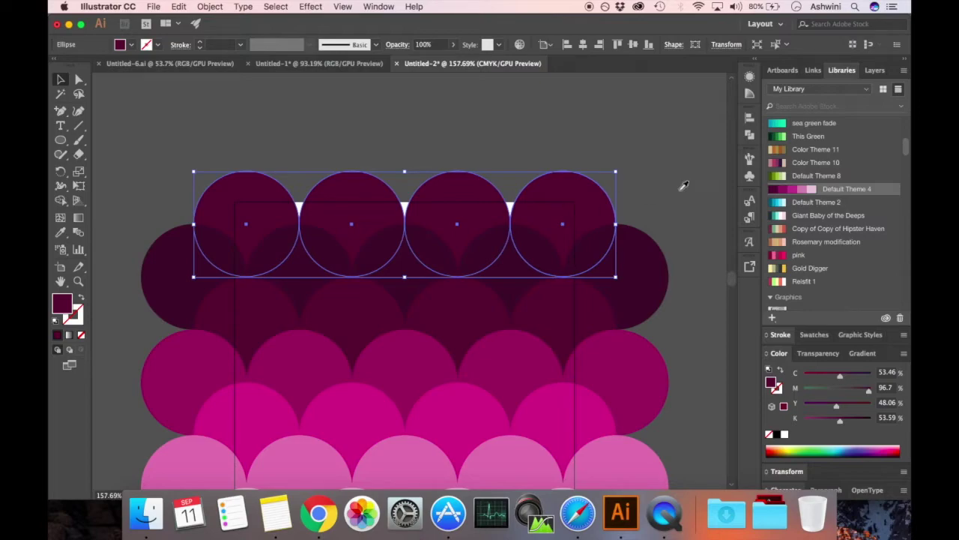
Eyedrop the dark plum onto the four circles and darken their fill to #2d0f23.
key(i)
click(634, 266)
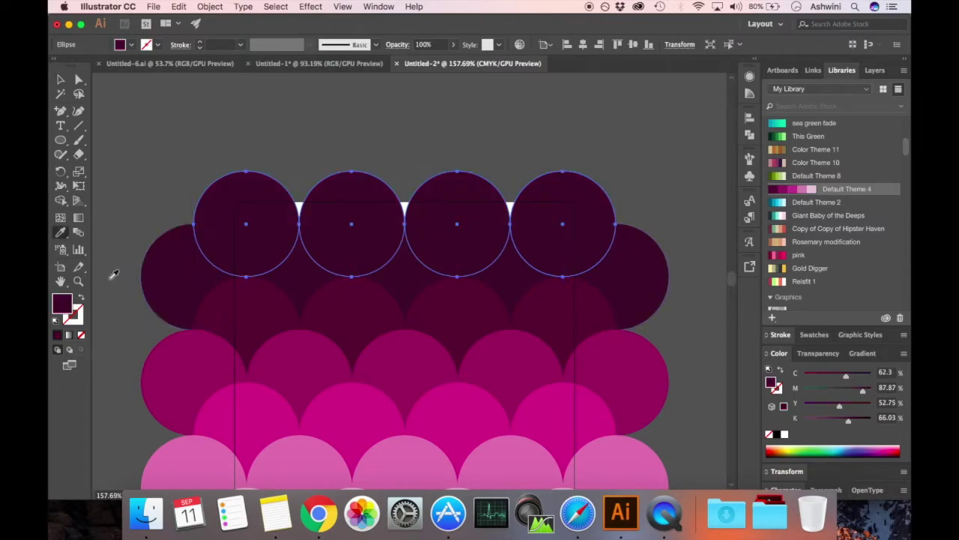
double_click(66, 304)
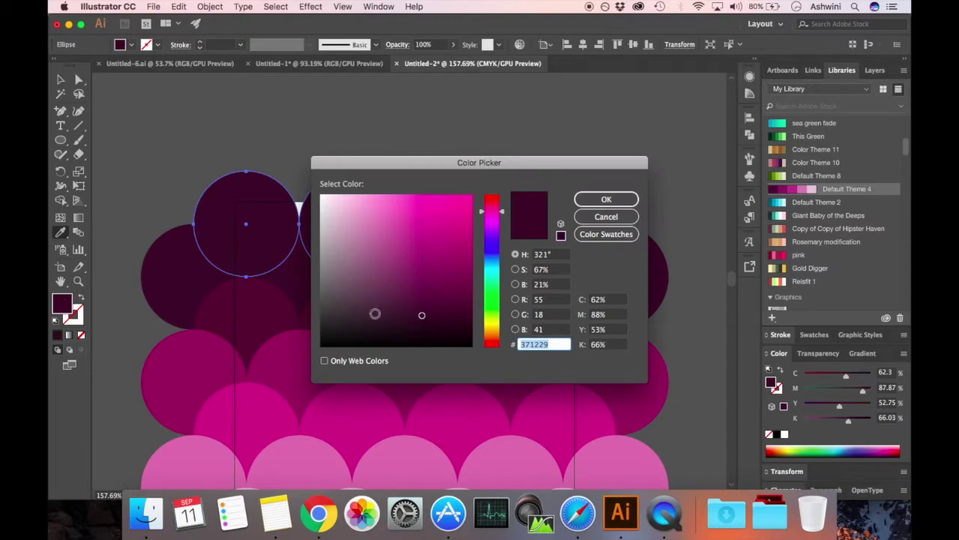
drag(423, 316, 424, 320)
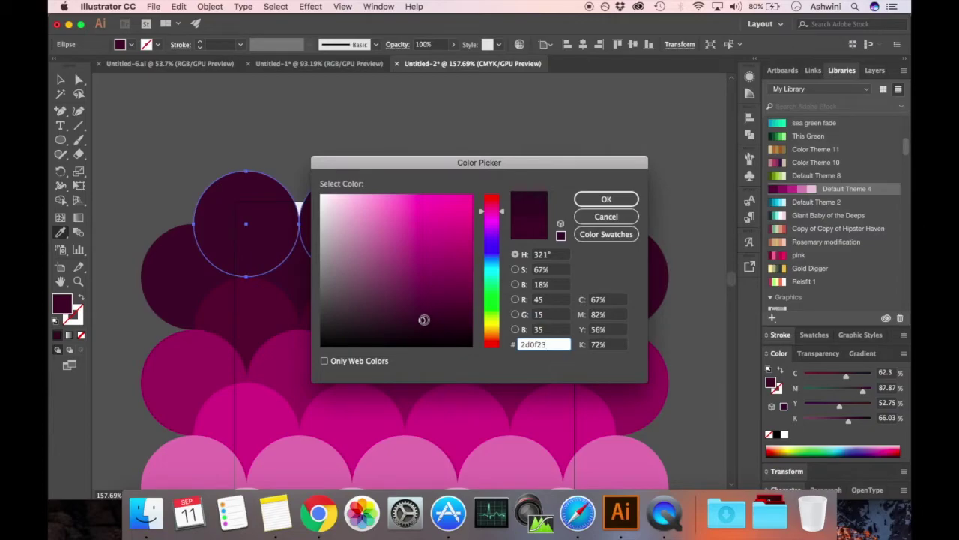
click(606, 199)
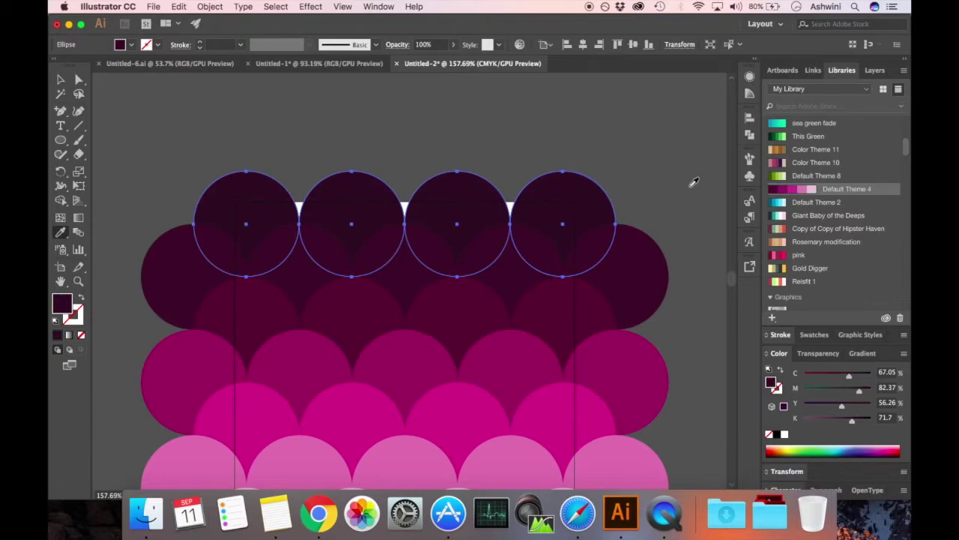
Drag a copy of the five-circle row up to the top of the pattern.
key(v)
click(661, 172)
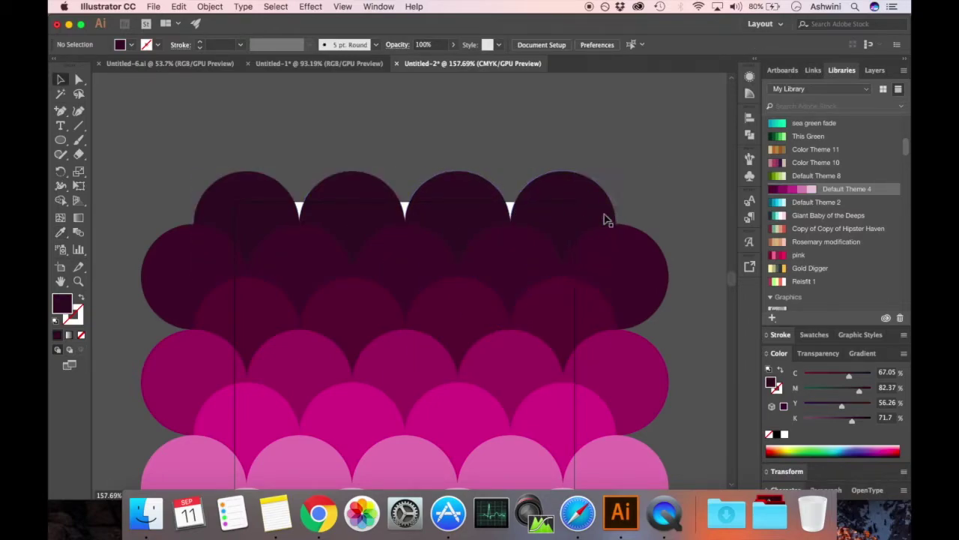
click(513, 277)
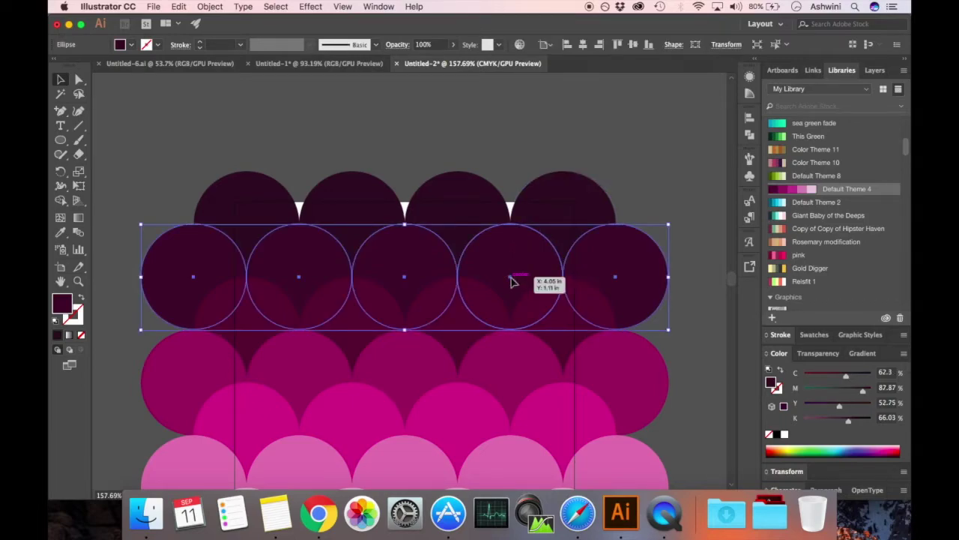
drag(512, 280, 513, 175)
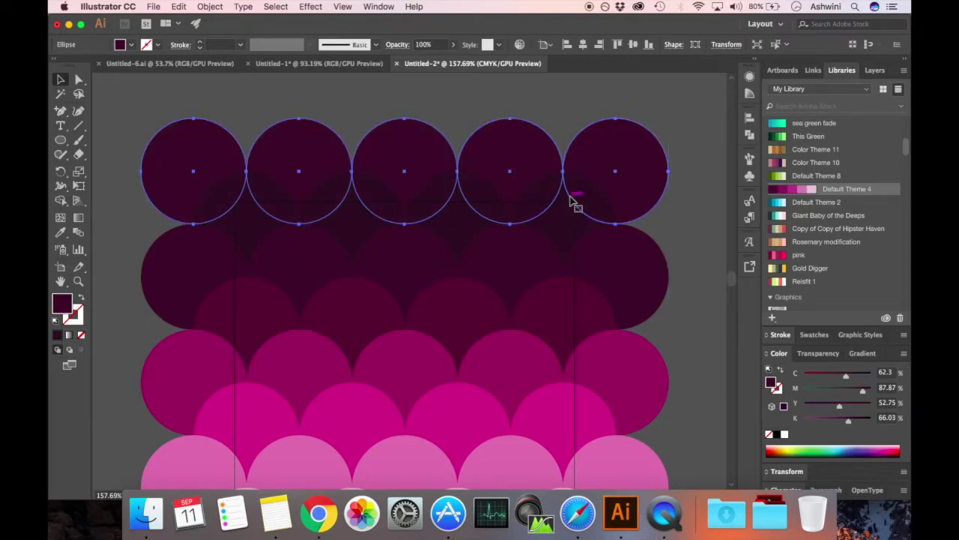
Eyedrop the darkest fill onto the new top row, then darken it to #190b15.
key(i)
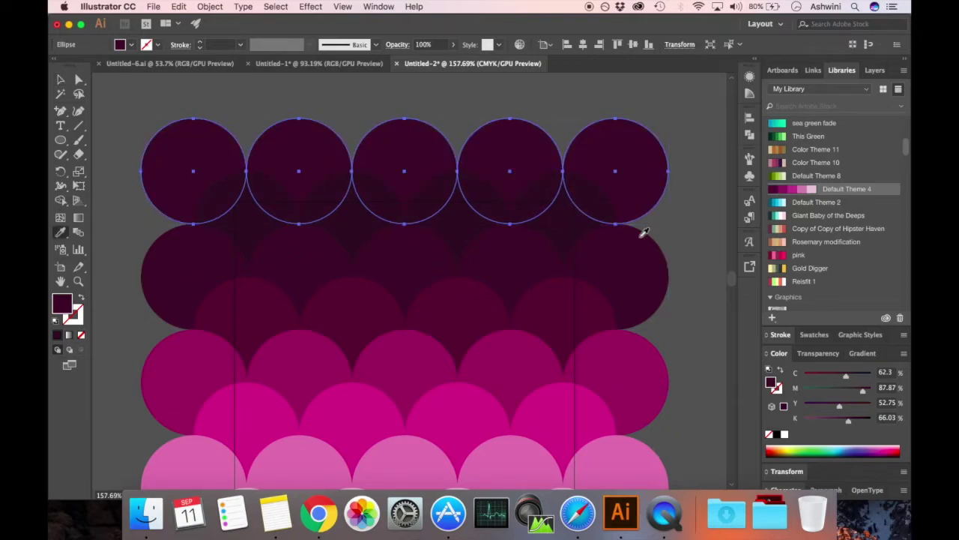
click(569, 216)
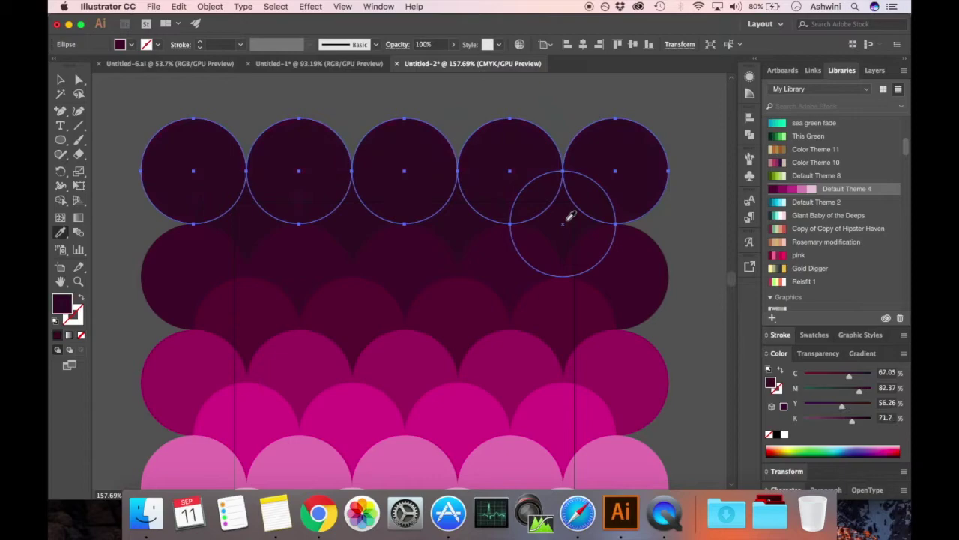
double_click(63, 305)
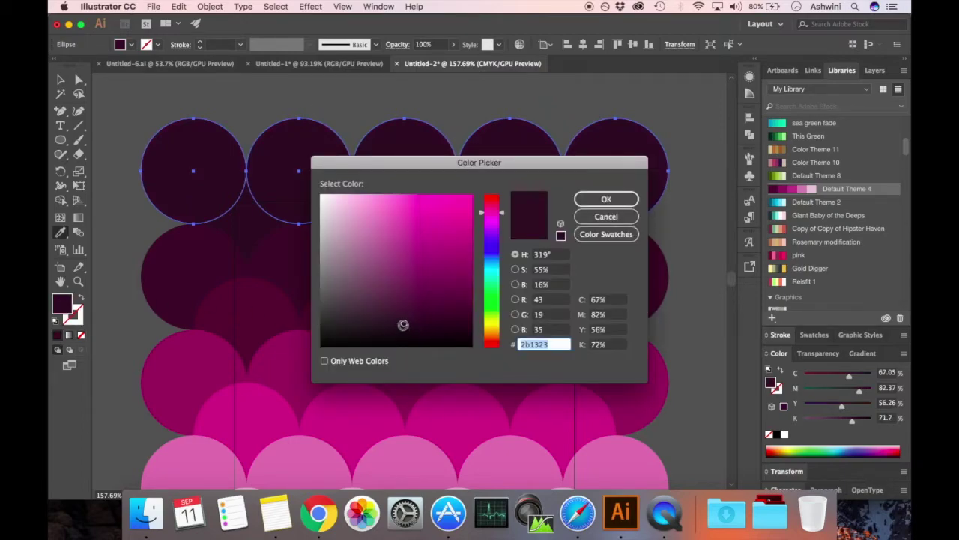
drag(403, 325, 406, 331)
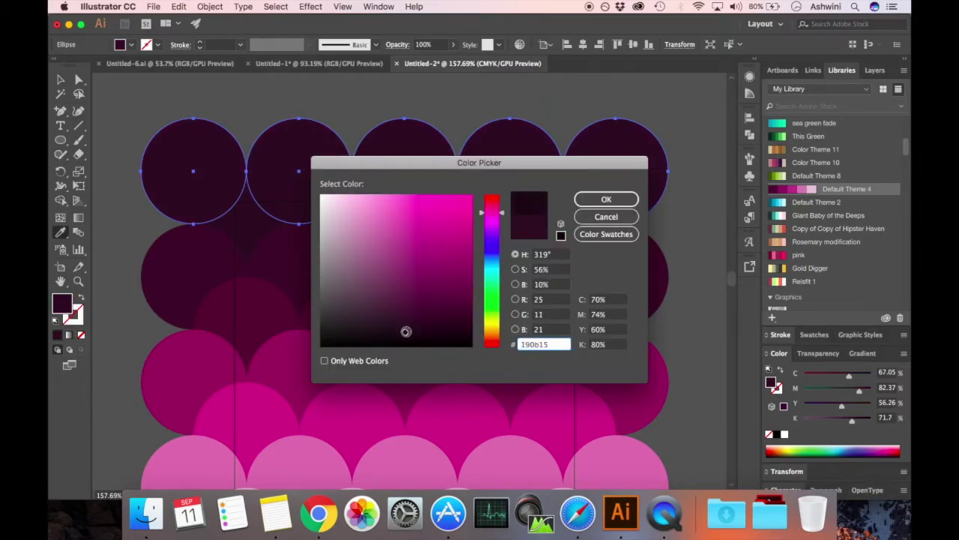
click(604, 199)
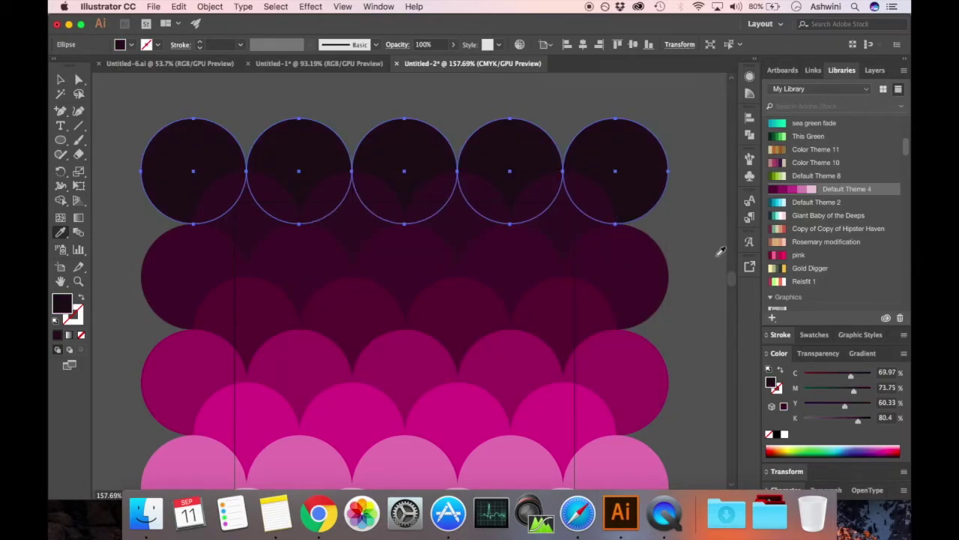
click(60, 80)
Deselect, zoom out over the whole circle grid, and bring up the Untitled-1 reference document.
click(117, 102)
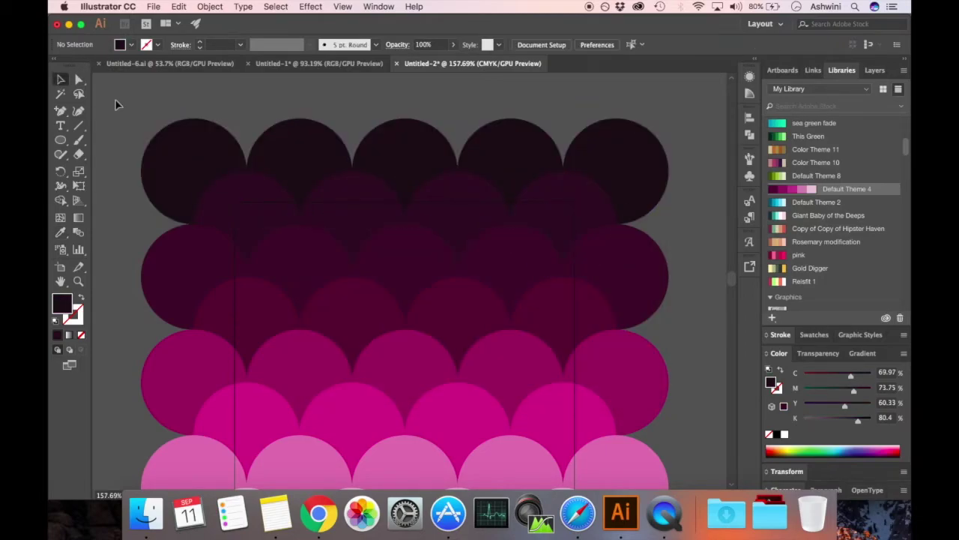
scroll(596, 317, down, 3)
scroll(596, 317, down, 4)
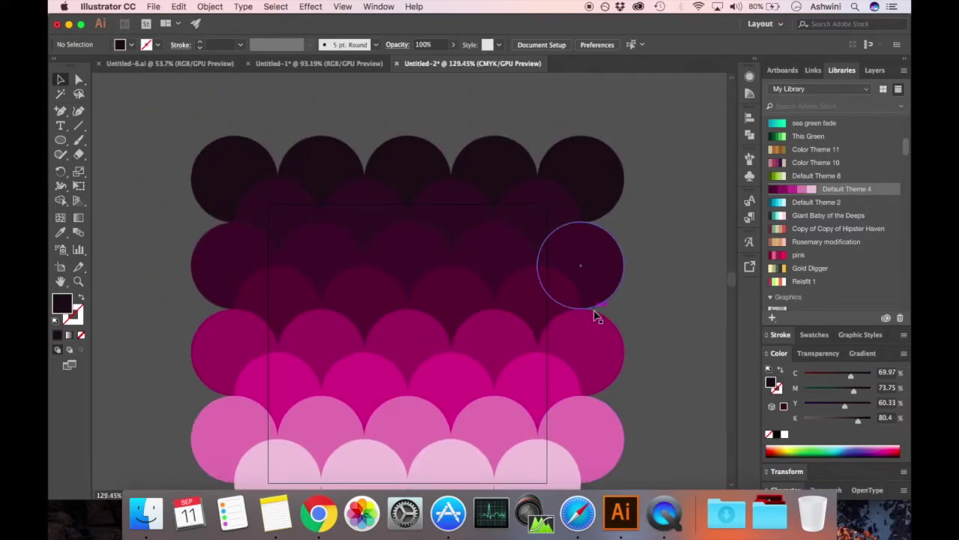
scroll(600, 307, up, 2)
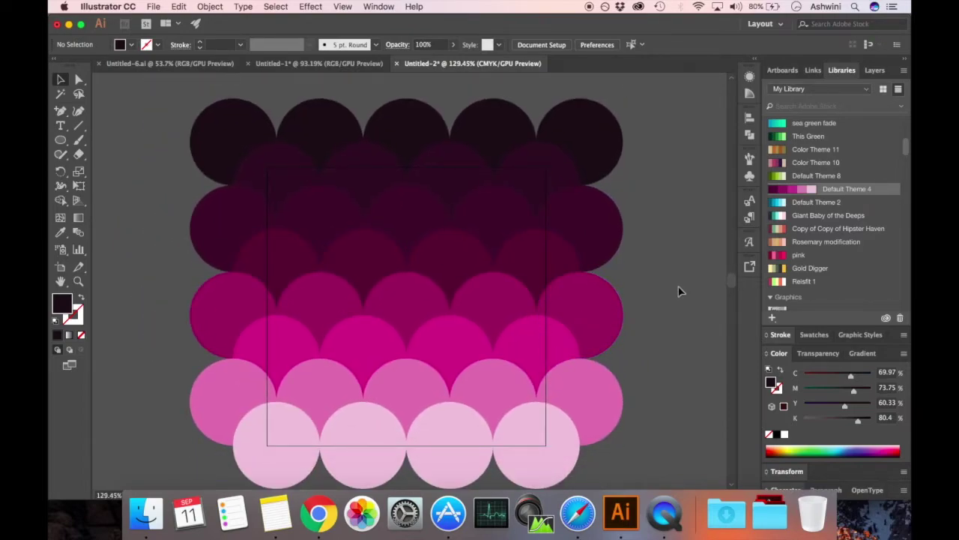
click(376, 61)
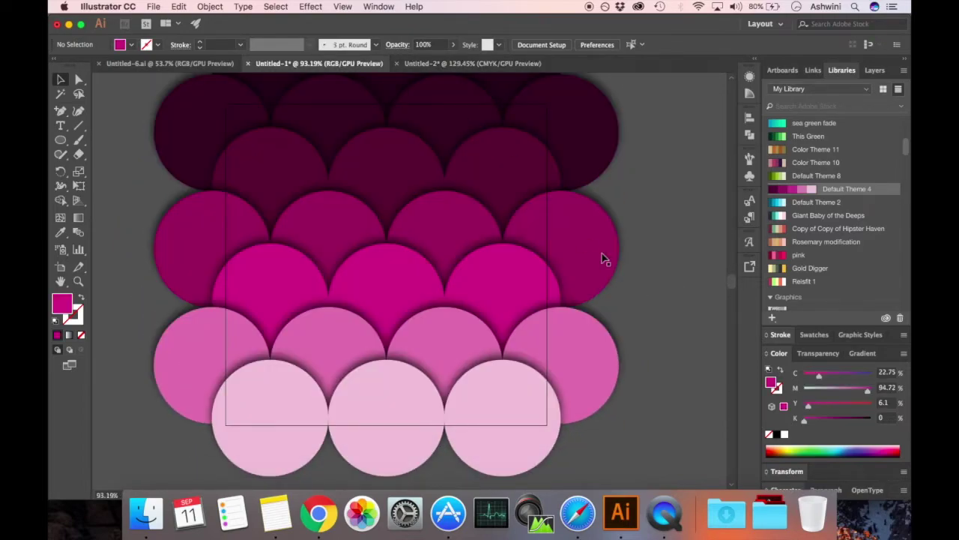
In Untitled-2, select the light pink bottom row and preview a Drop Shadow effect on it.
click(450, 65)
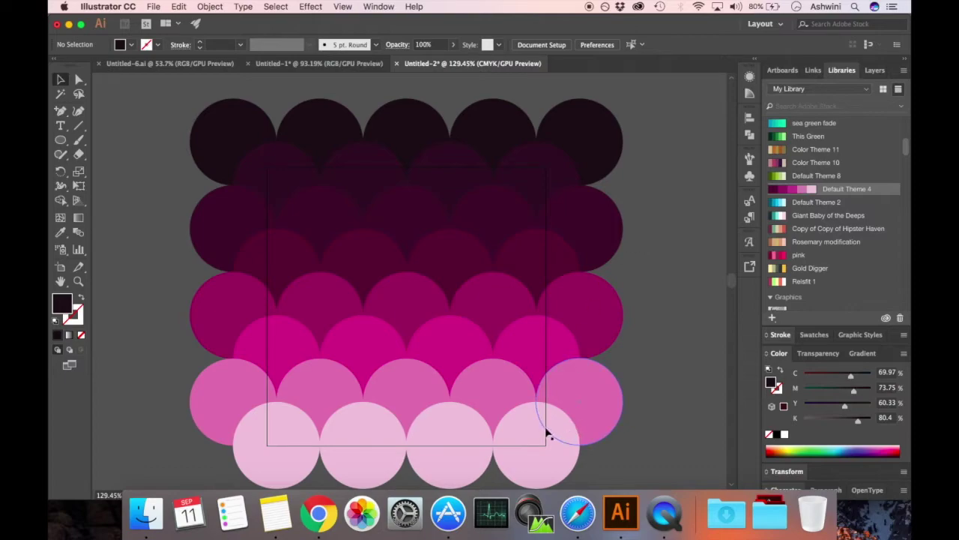
click(553, 459)
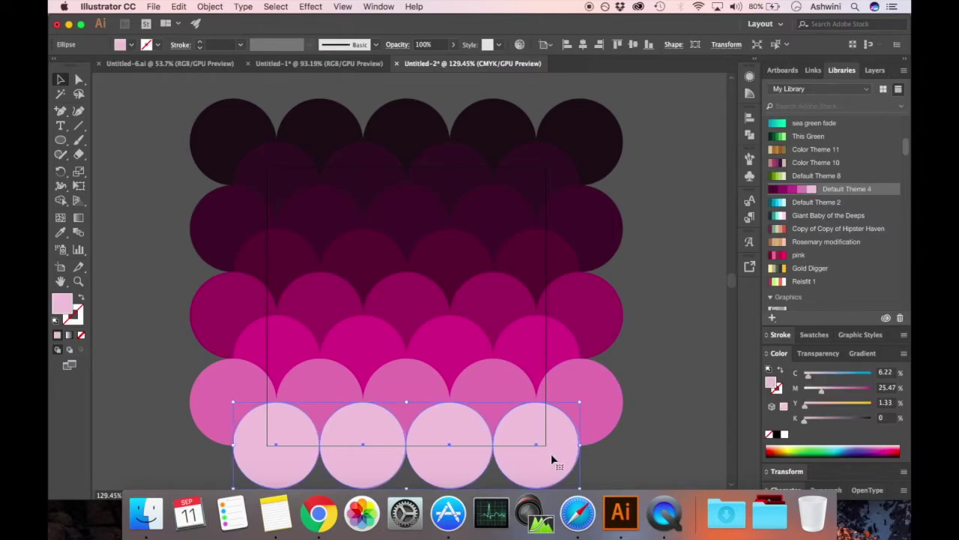
click(310, 7)
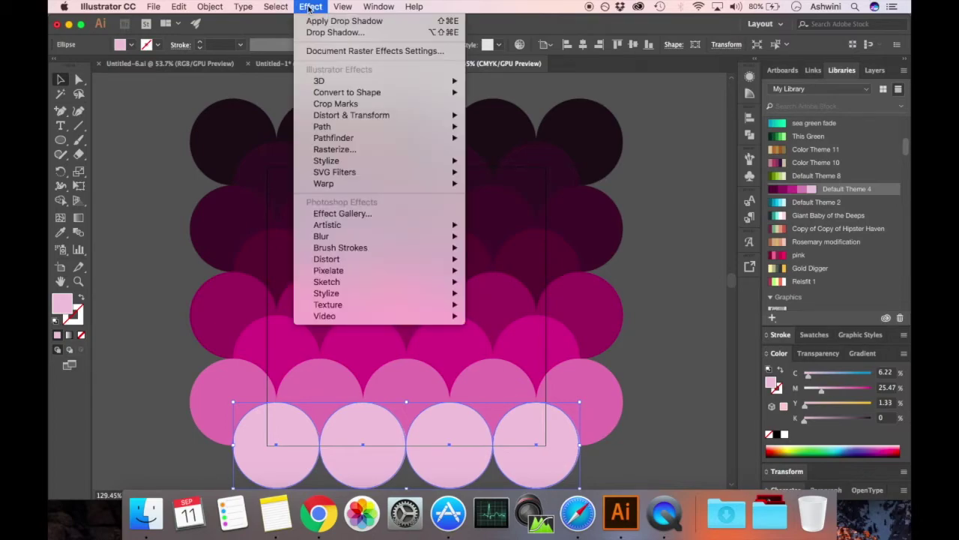
mouse_move(341, 177)
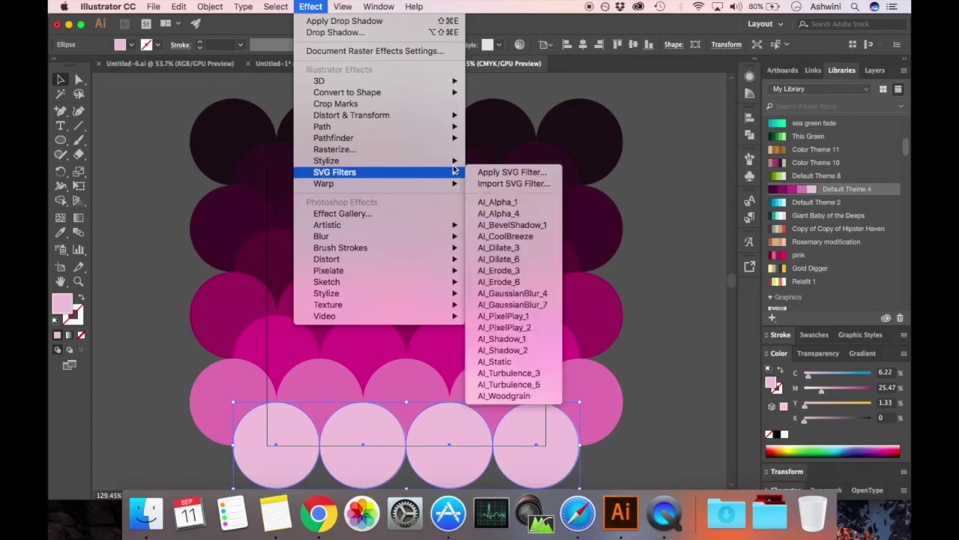
mouse_move(449, 160)
click(502, 160)
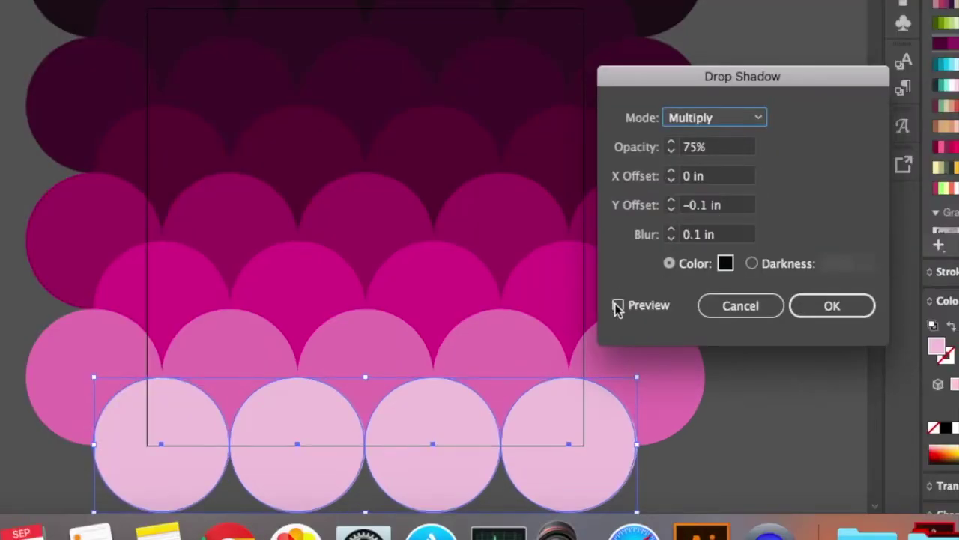
click(619, 305)
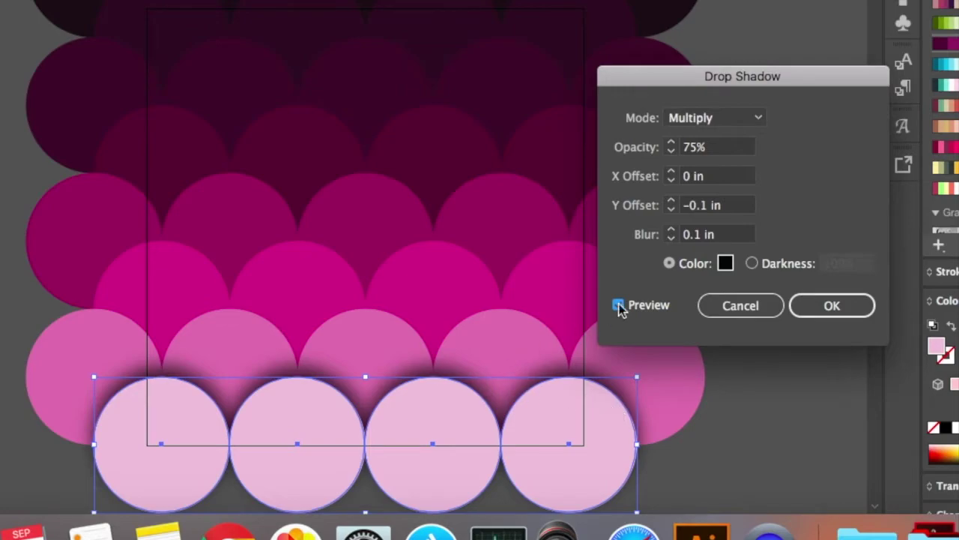
Keep the shadow blur at 0.1 in and set the Y offset to -0.1 in.
click(672, 240)
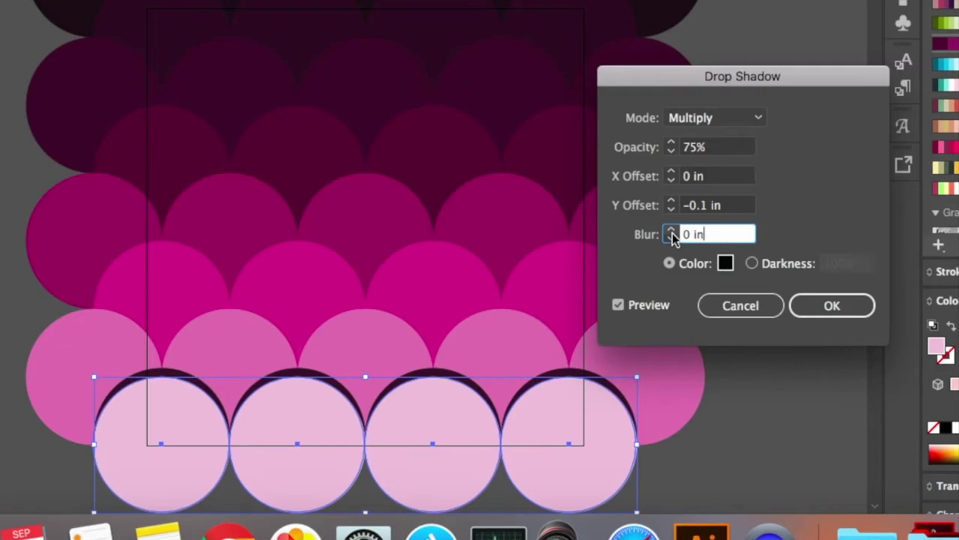
click(672, 230)
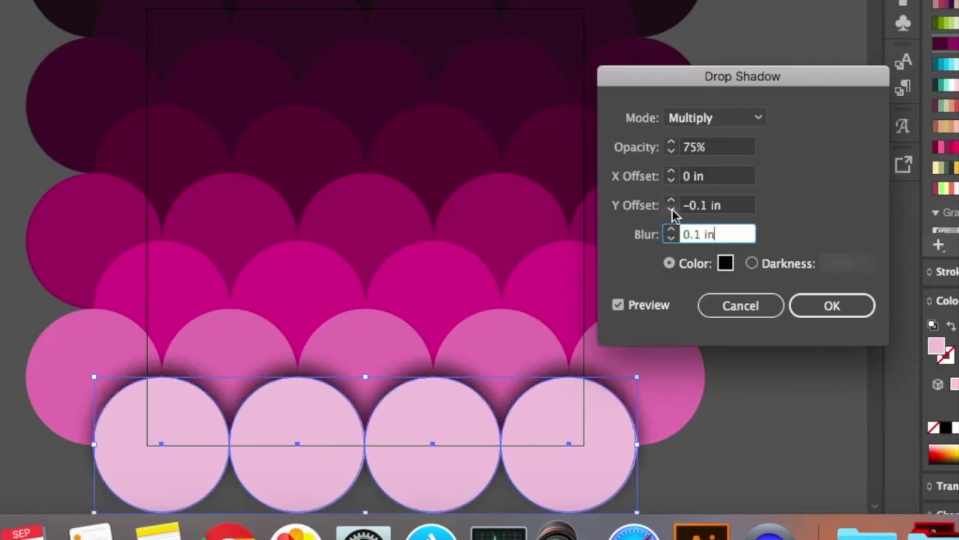
click(672, 210)
click(672, 210)
click(672, 210)
click(673, 210)
click(672, 209)
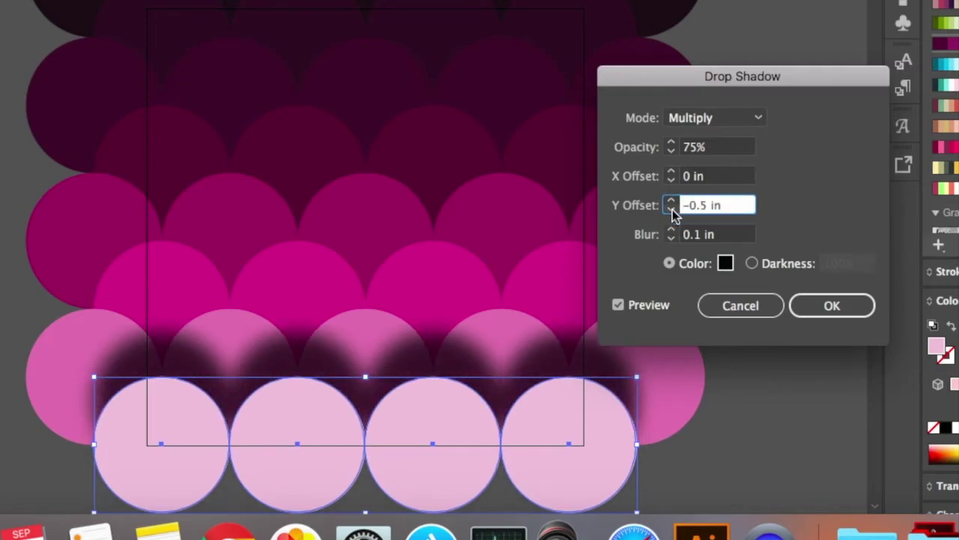
click(672, 210)
click(672, 210)
click(672, 200)
click(672, 201)
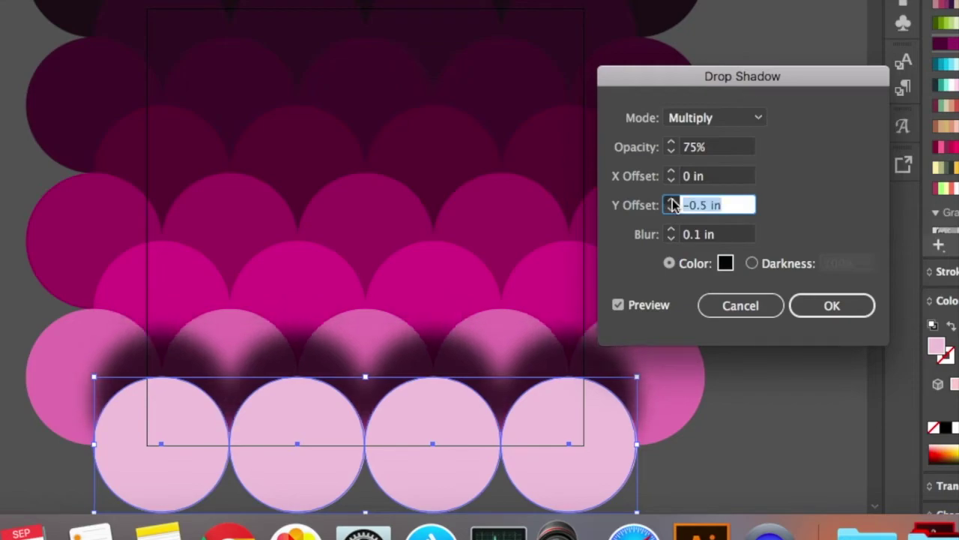
click(672, 200)
click(672, 201)
click(672, 200)
click(672, 201)
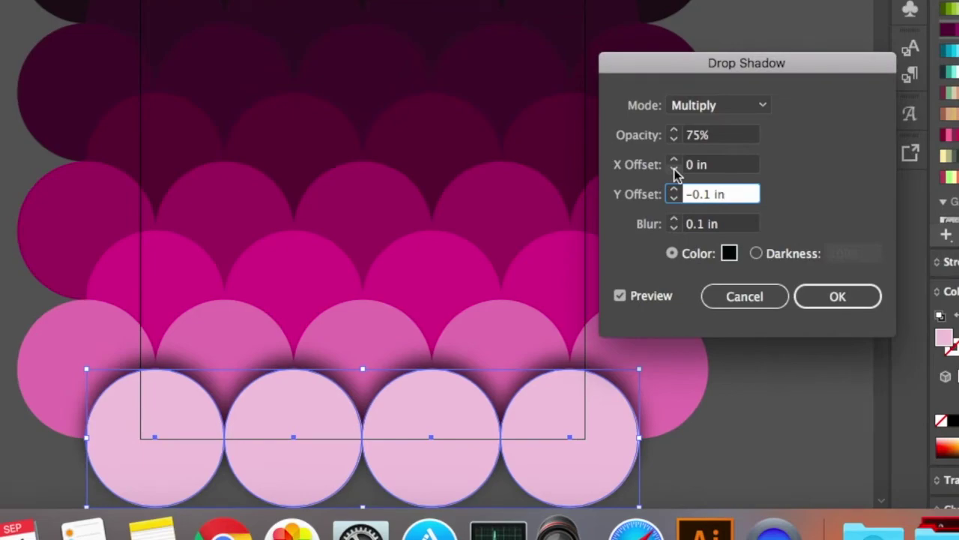
Set the X offset to 0 in and apply the Multiply, 75% shadow.
click(674, 170)
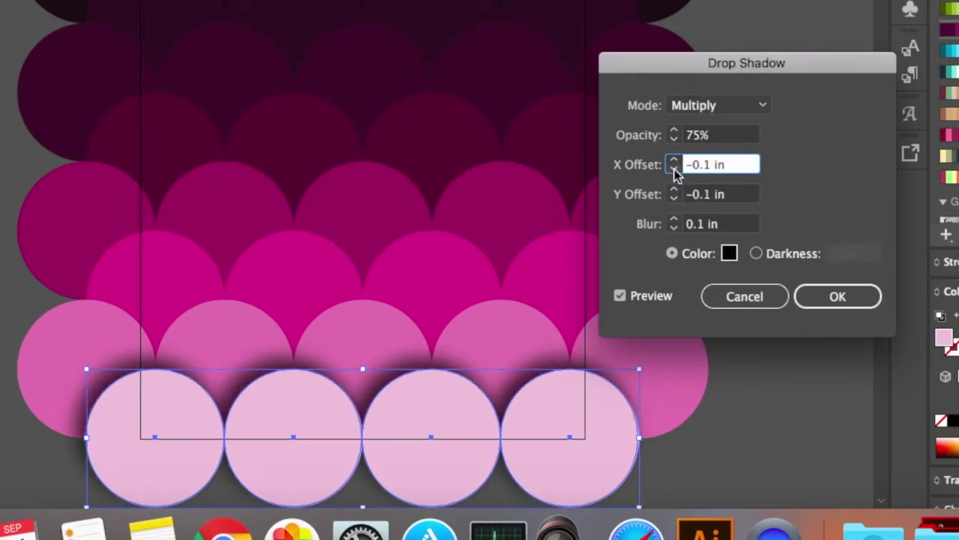
click(674, 160)
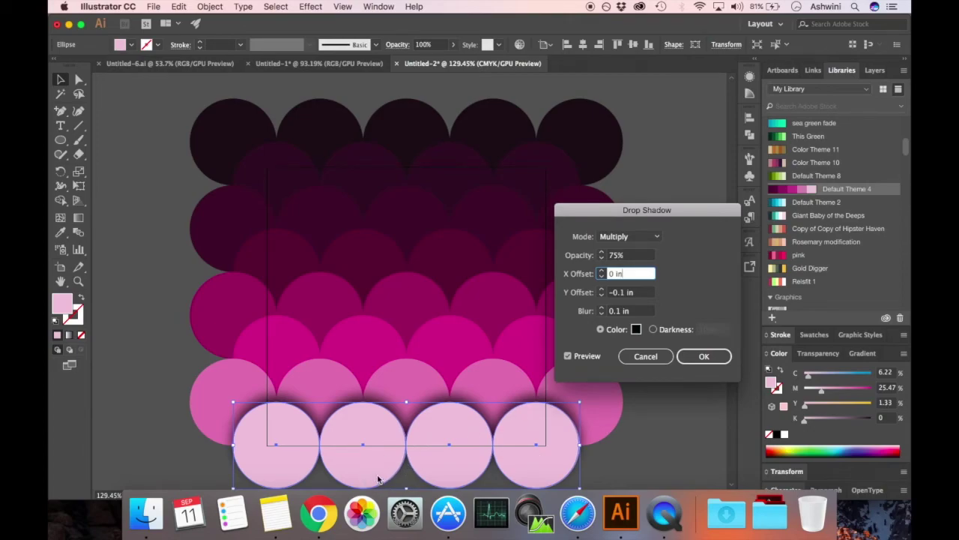
click(704, 356)
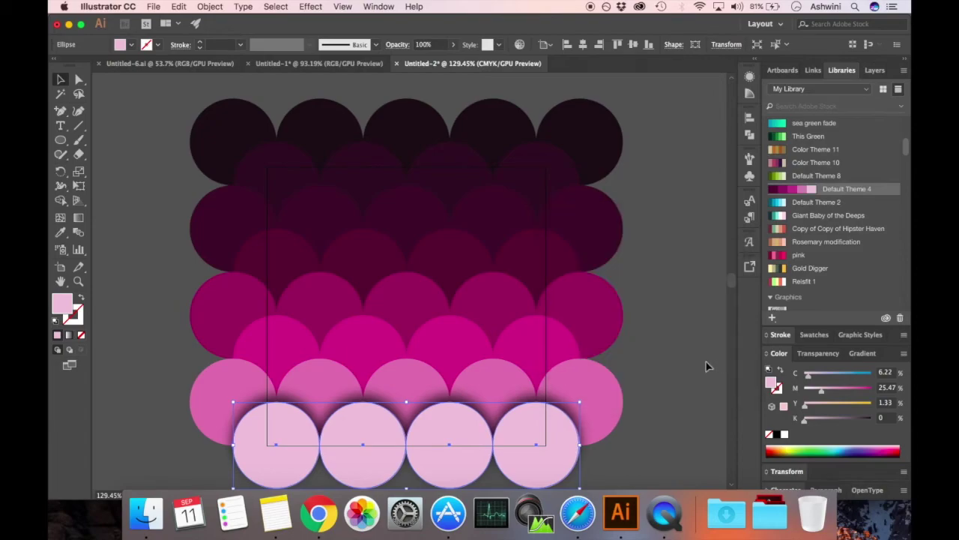
click(671, 424)
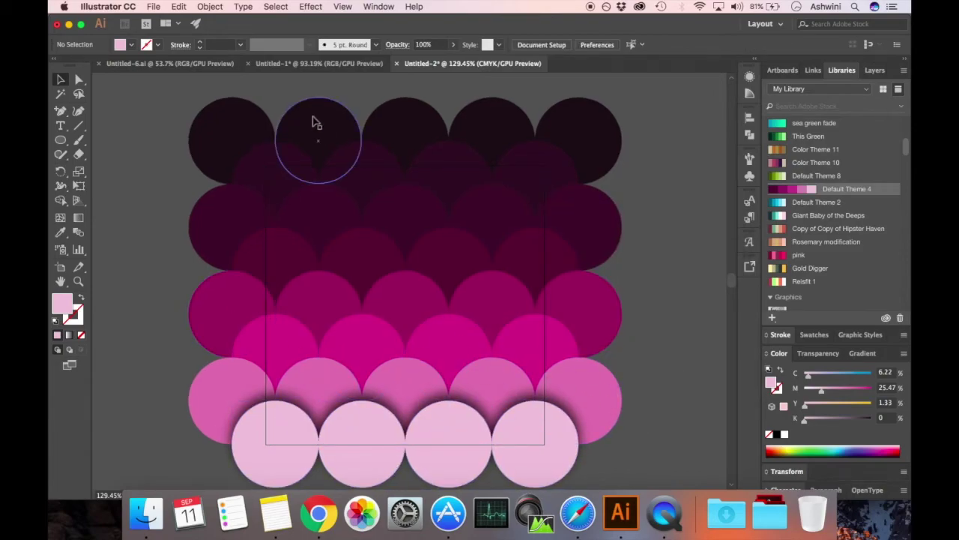
In Untitled-1, inspect the bottom row's Drop Shadow via the Appearance panel and cancel.
click(304, 63)
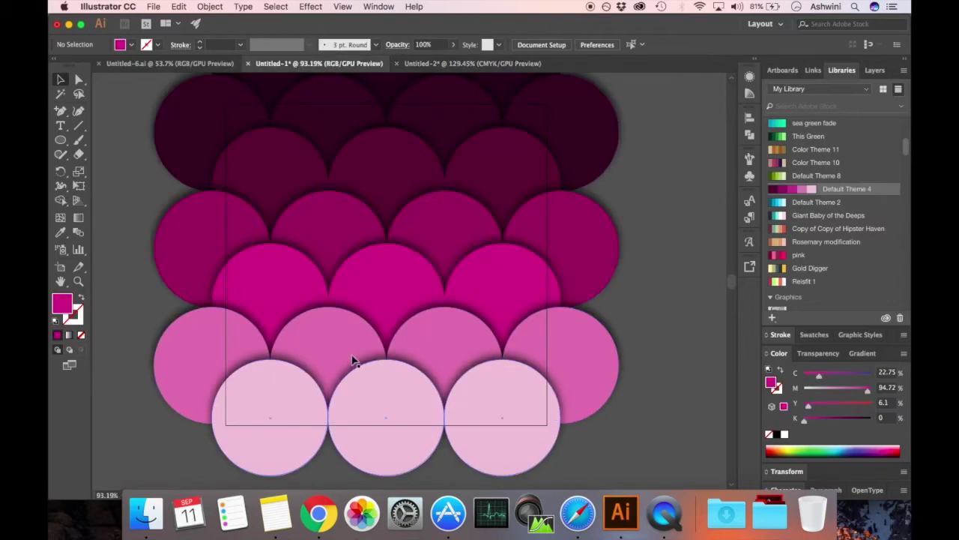
click(514, 396)
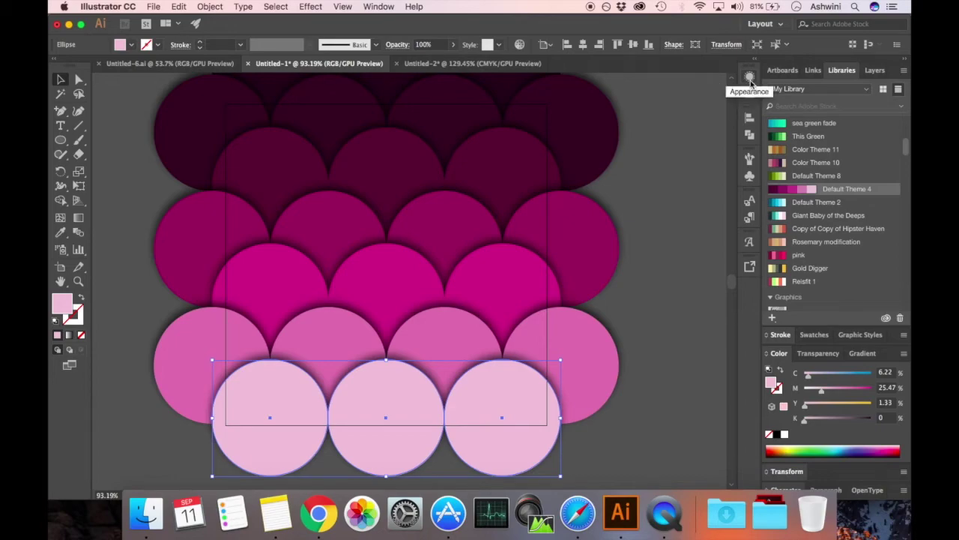
click(373, 6)
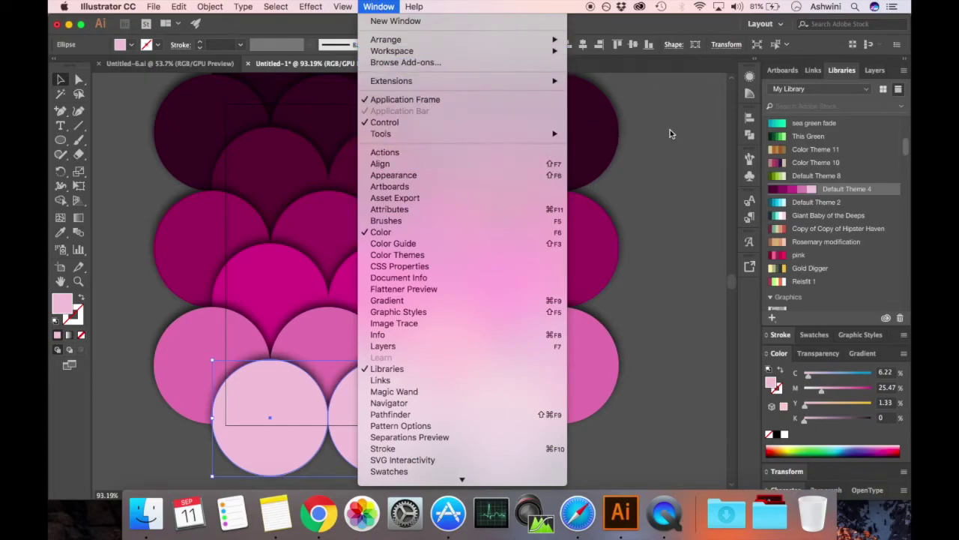
click(721, 73)
click(750, 76)
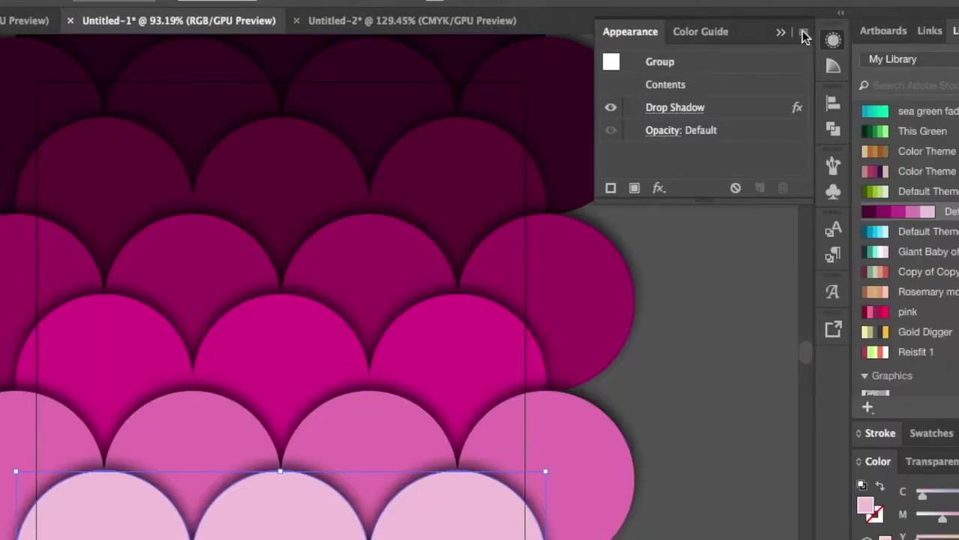
click(664, 112)
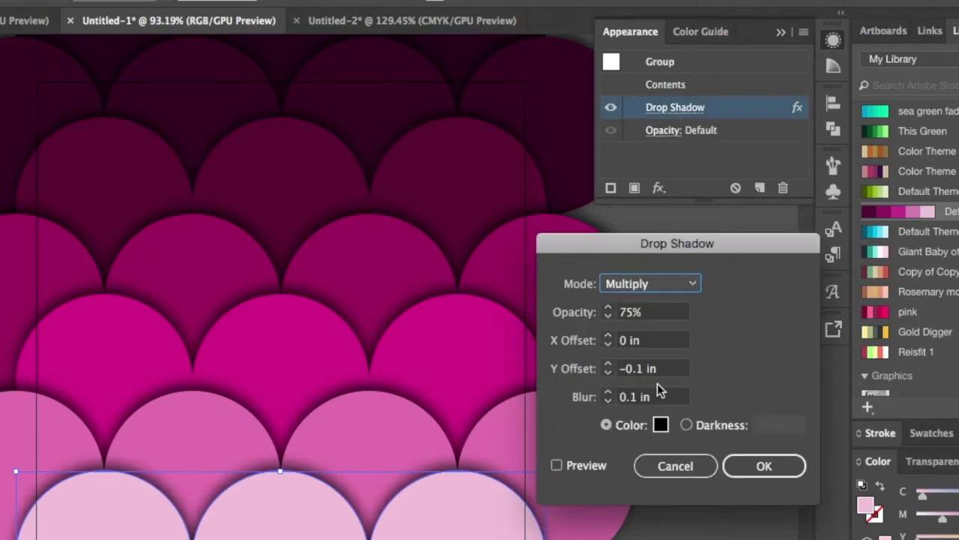
click(677, 473)
In Untitled-2, reopen the bottom row's Drop Shadow and confirm its settings unchanged.
click(460, 63)
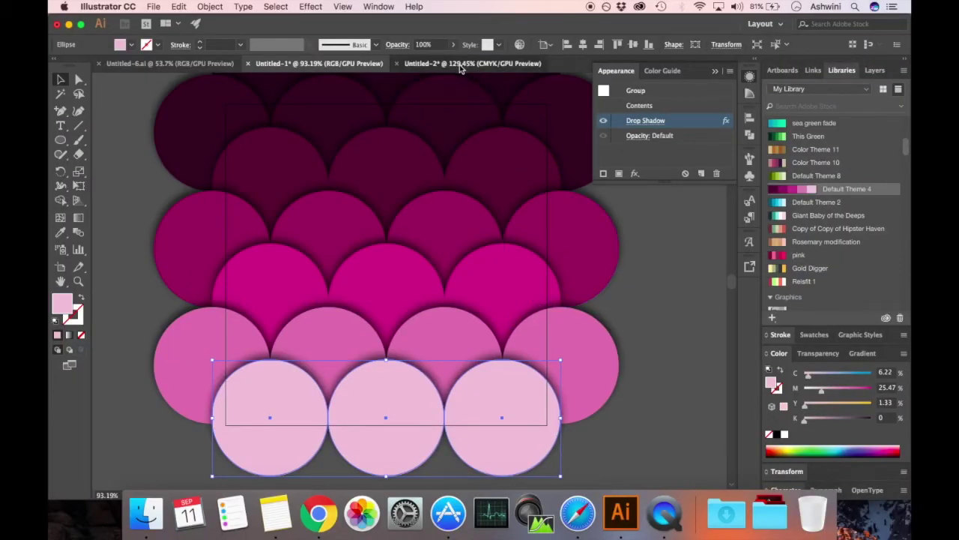
click(536, 430)
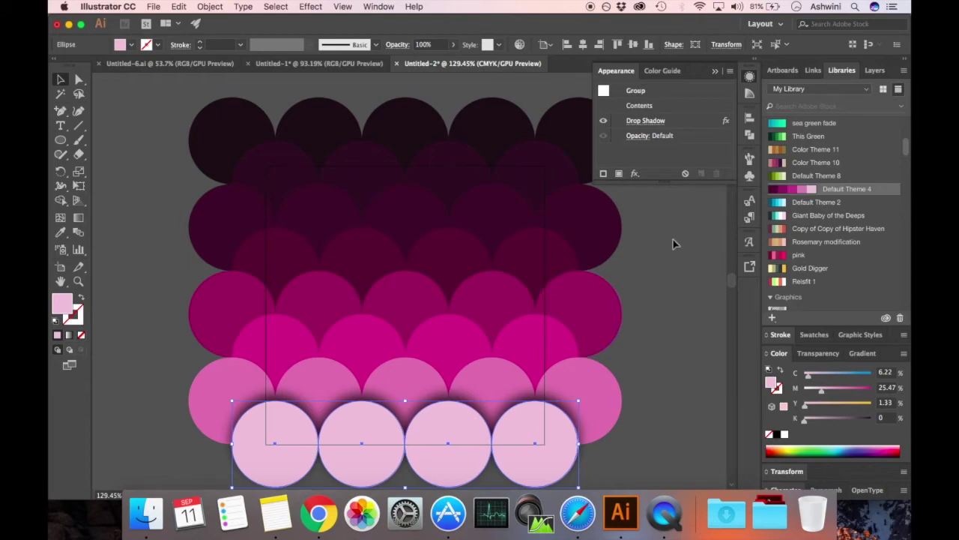
click(657, 123)
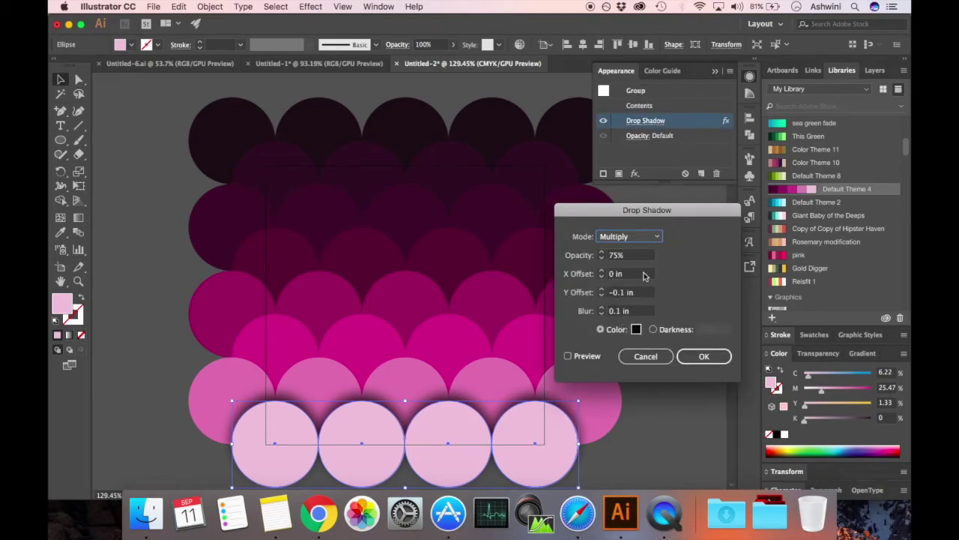
click(705, 356)
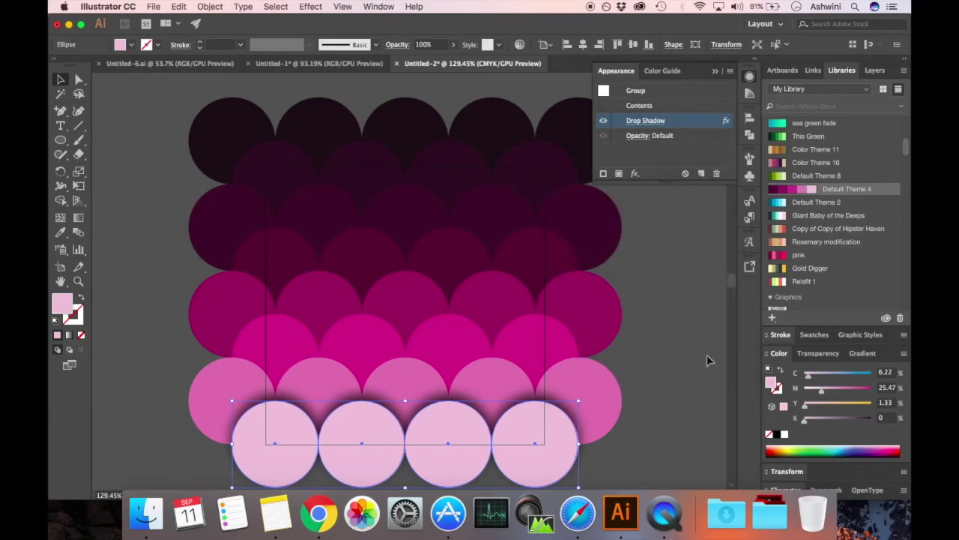
click(670, 387)
Marquee-select every circle row and apply the same Drop Shadow to all of them.
scroll(669, 388, up, 2)
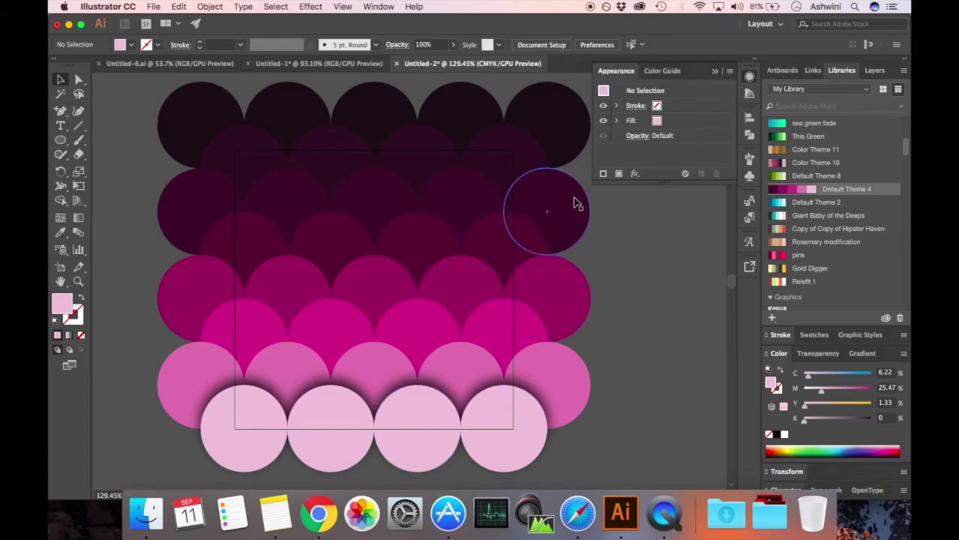
scroll(538, 304, right, 2)
scroll(537, 303, right, 1)
drag(568, 159, 158, 424)
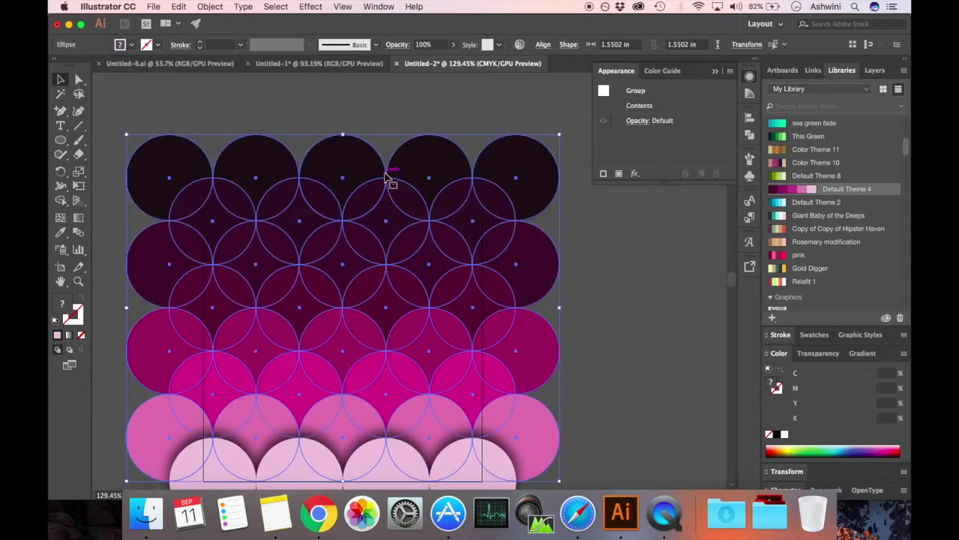
click(319, 7)
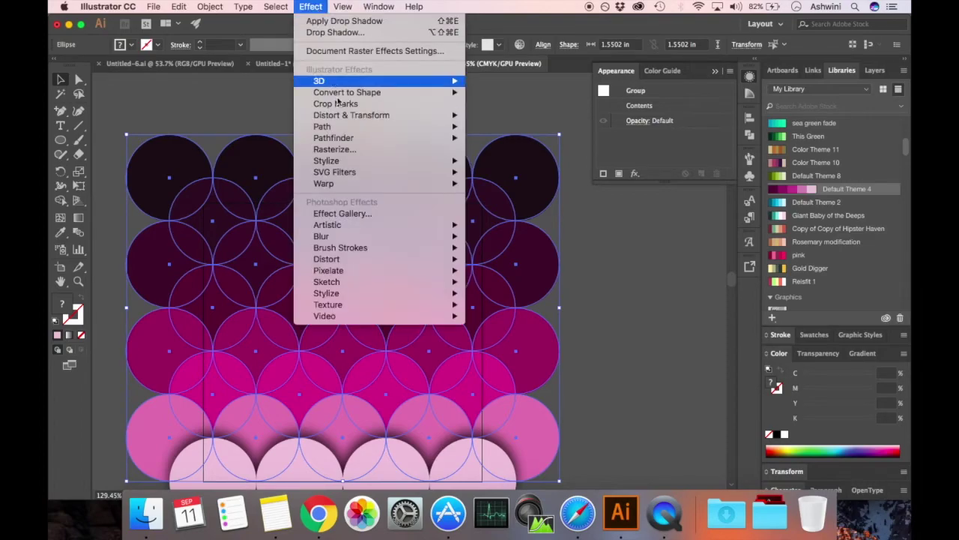
mouse_move(351, 164)
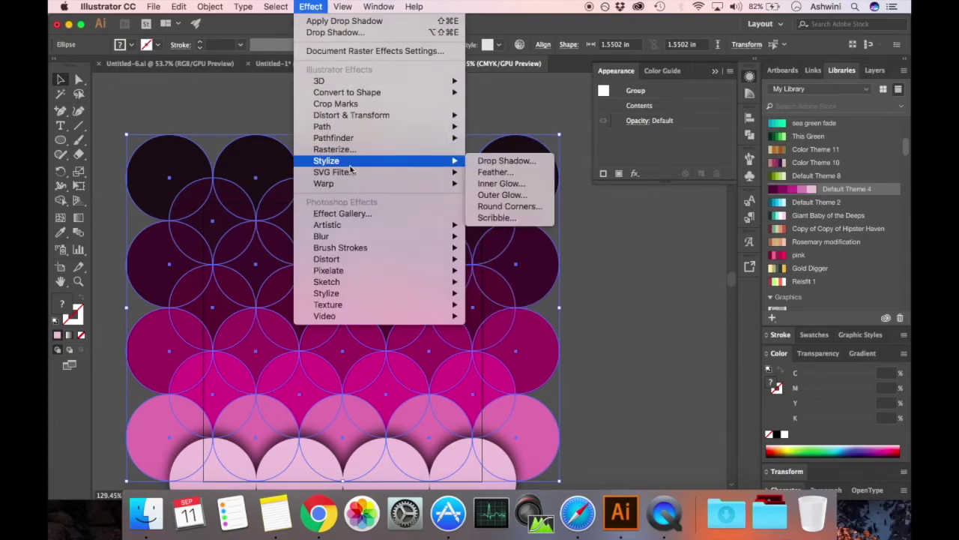
click(498, 163)
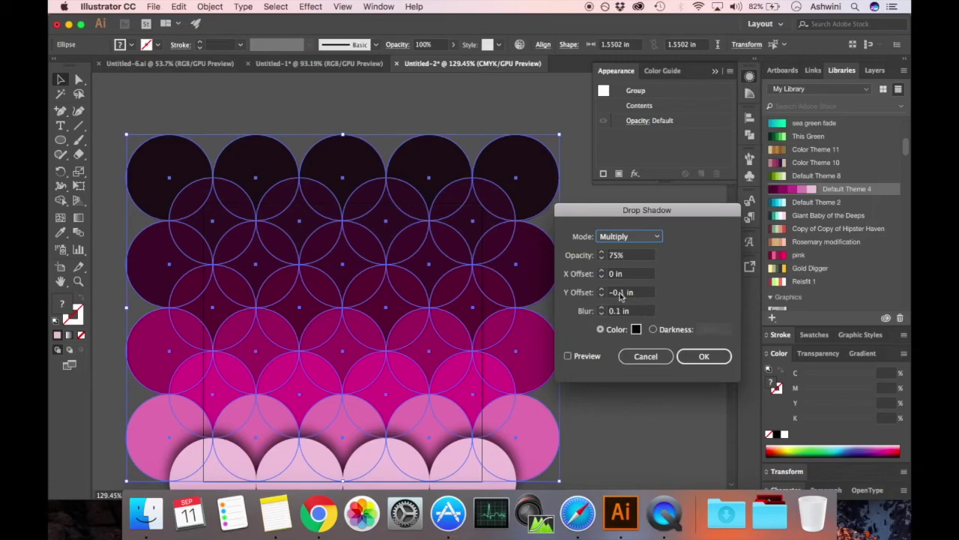
click(569, 357)
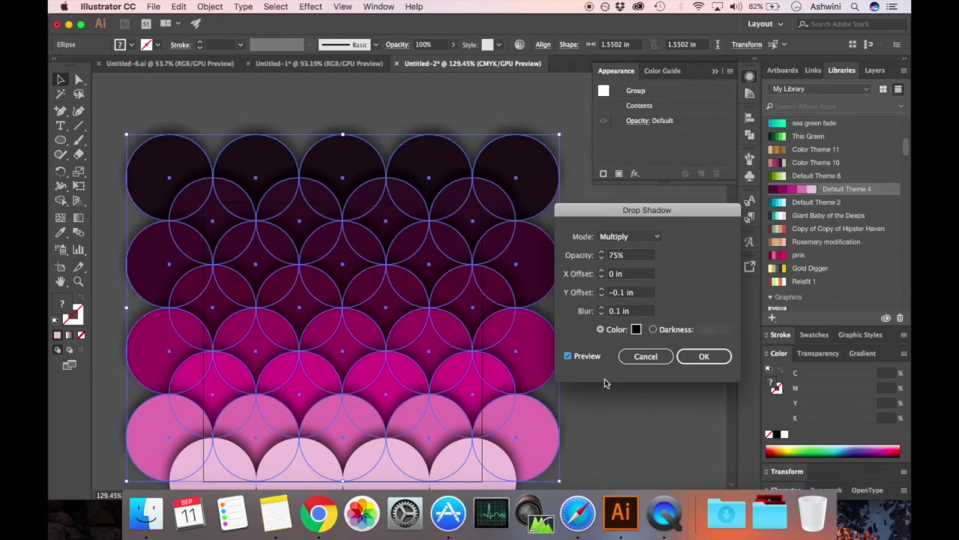
click(701, 357)
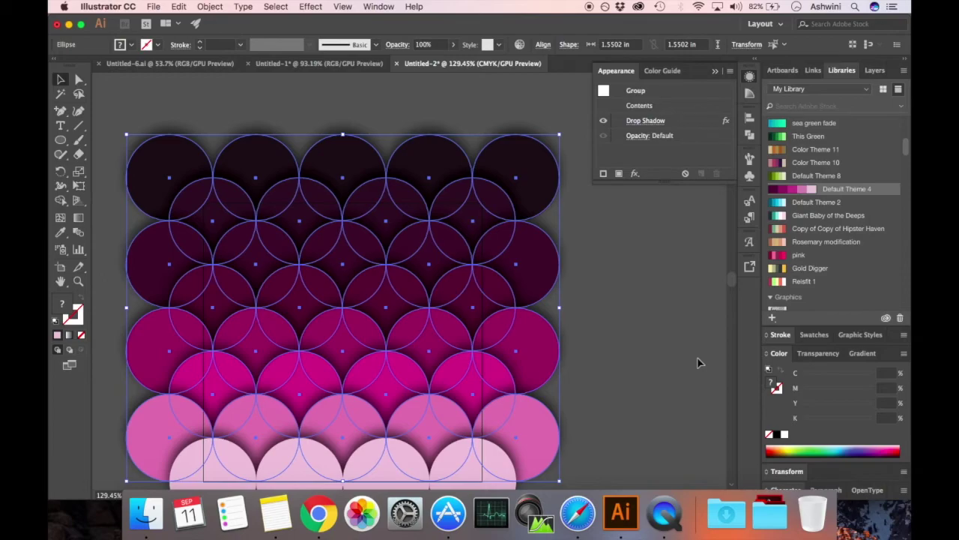
click(697, 357)
scroll(634, 374, down, 5)
scroll(634, 373, left, 5)
scroll(634, 357, up, 3)
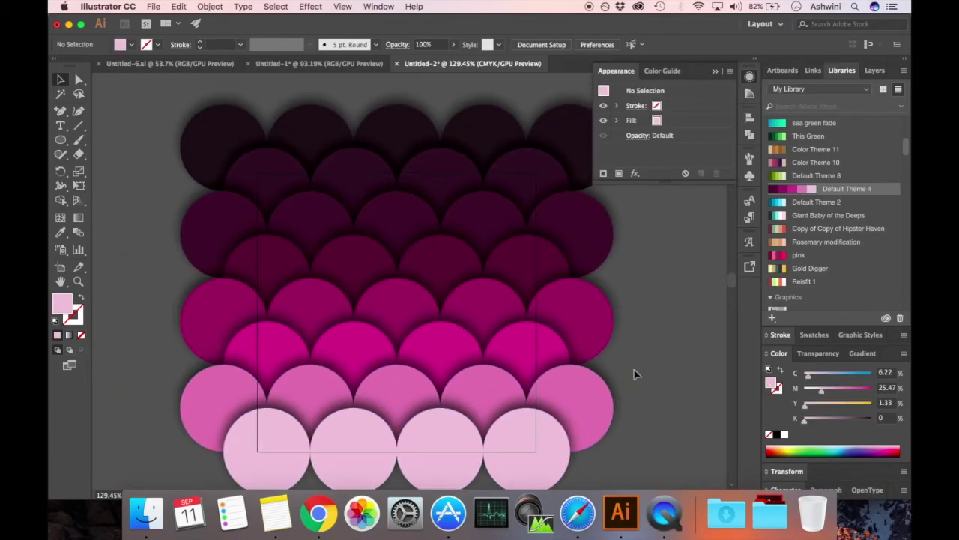
scroll(634, 357, down, 2)
scroll(680, 307, right, 3)
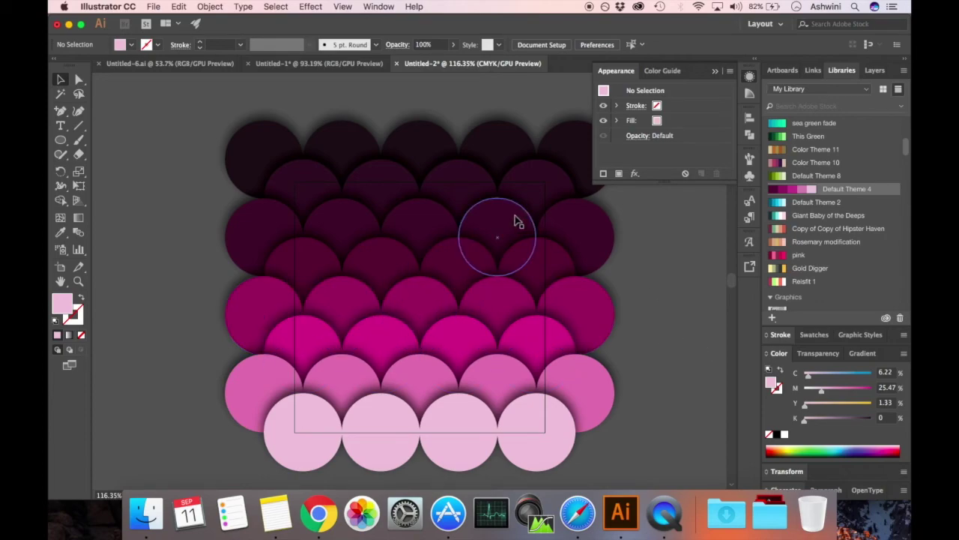
Export the artboard as Untitled-2-01.png at High (300 ppi) resolution with a white background.
click(161, 7)
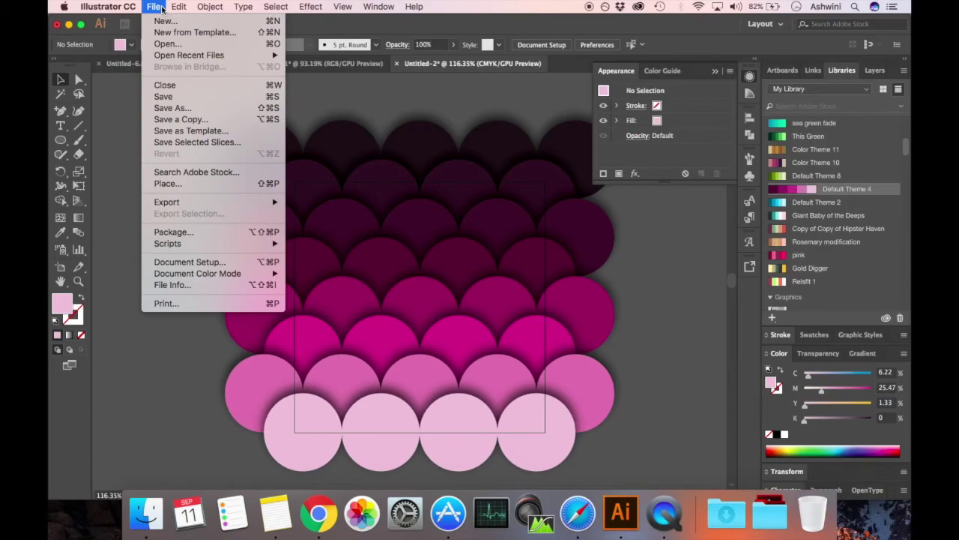
click(141, 439)
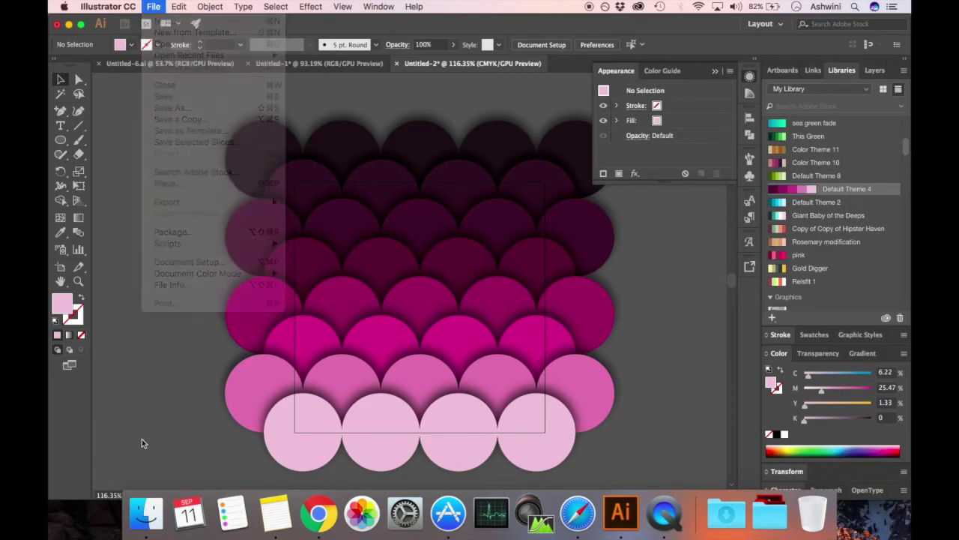
click(154, 7)
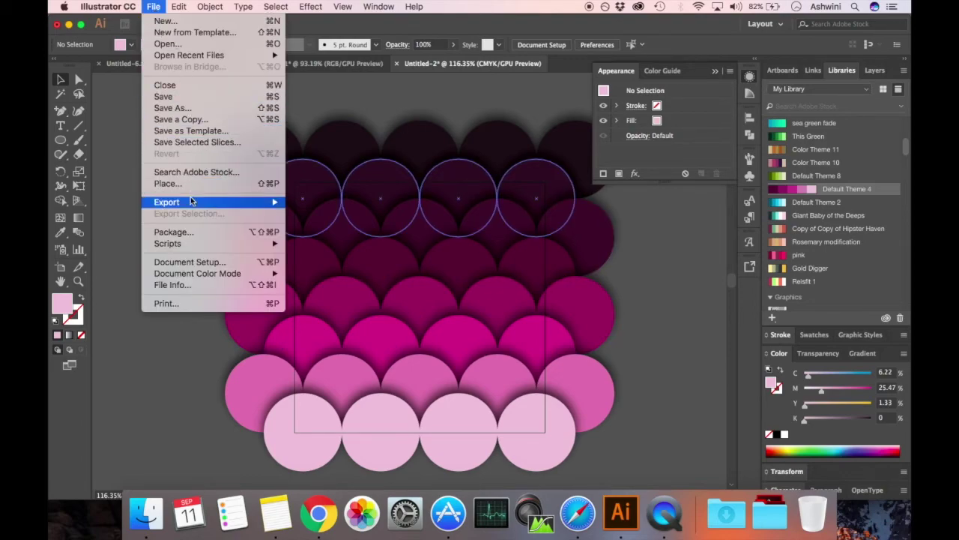
click(487, 256)
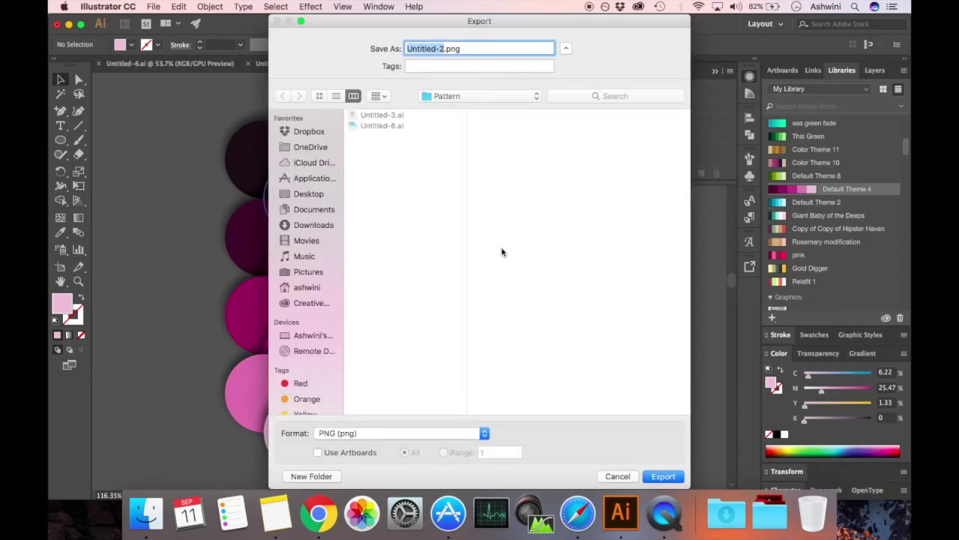
click(317, 453)
drag(488, 24, 711, 6)
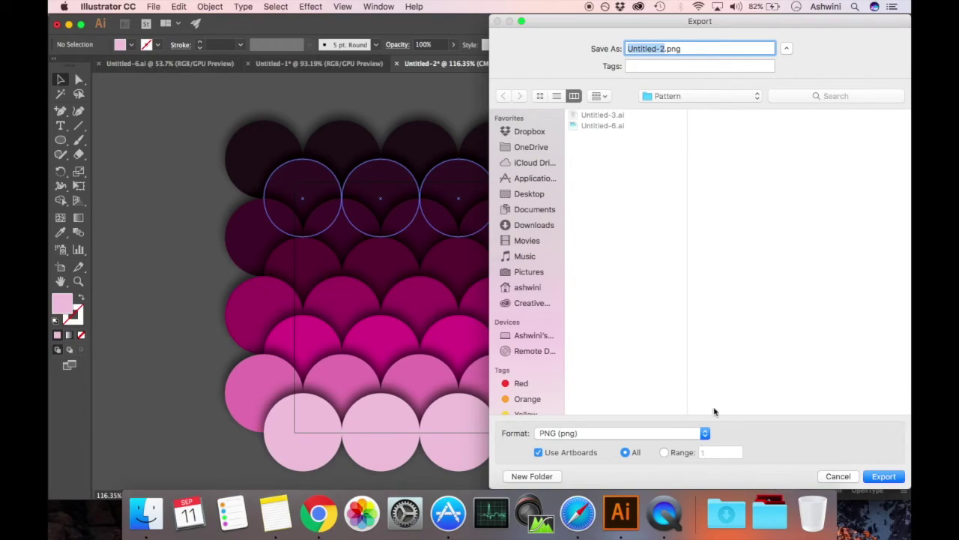
click(884, 476)
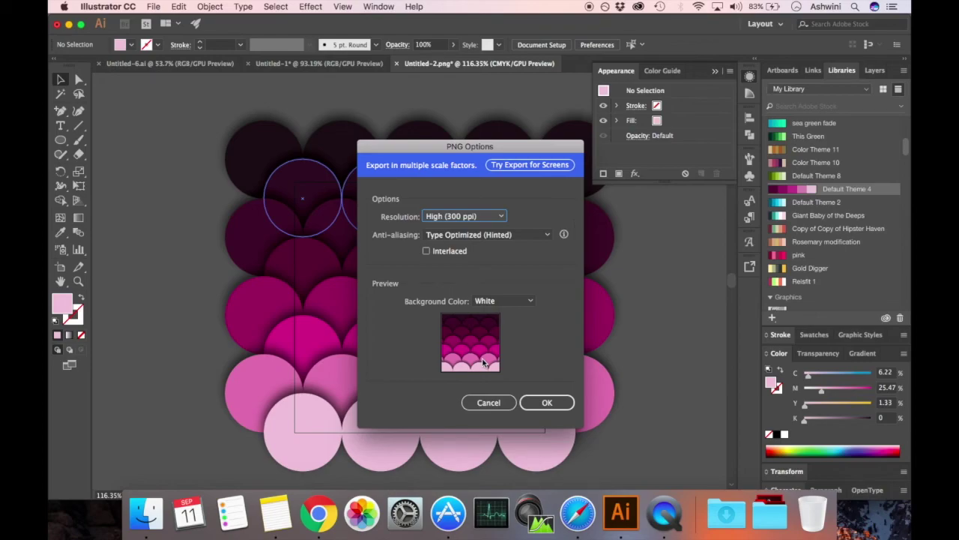
click(547, 403)
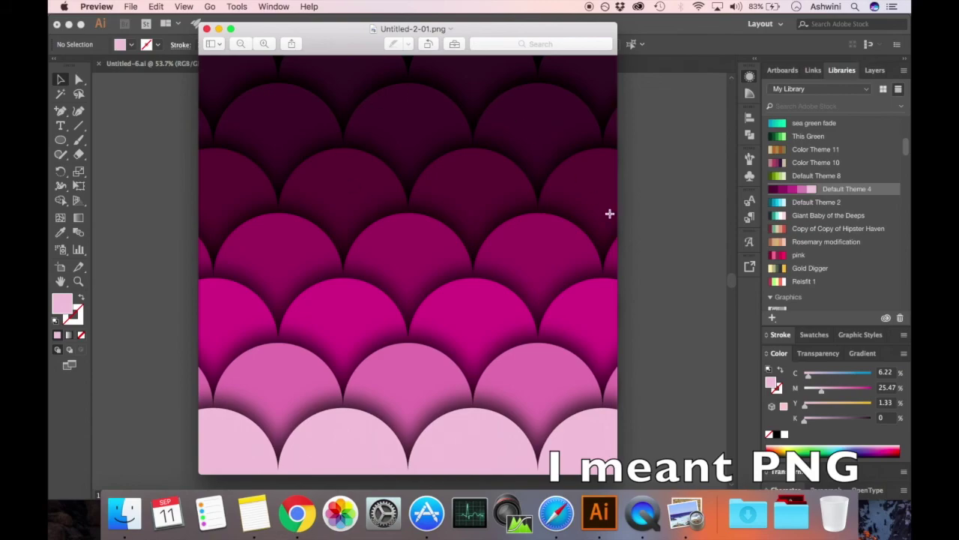